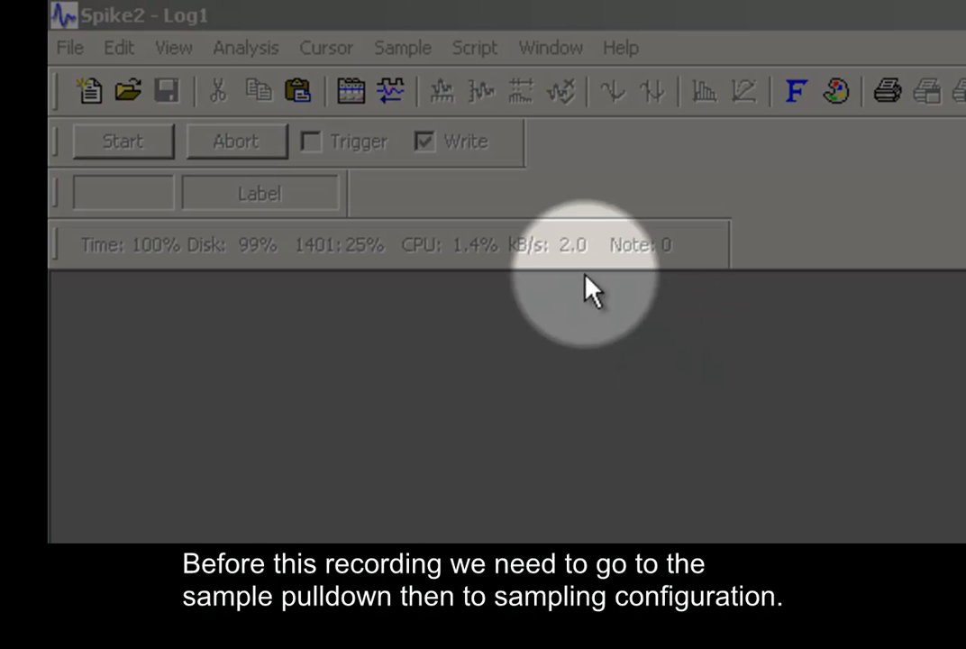
Add a TextMark channel 30 with Manual source to the sampling configuration and start recording a new data file.
{"action": "left_click", "coordinate": [429, 50]}
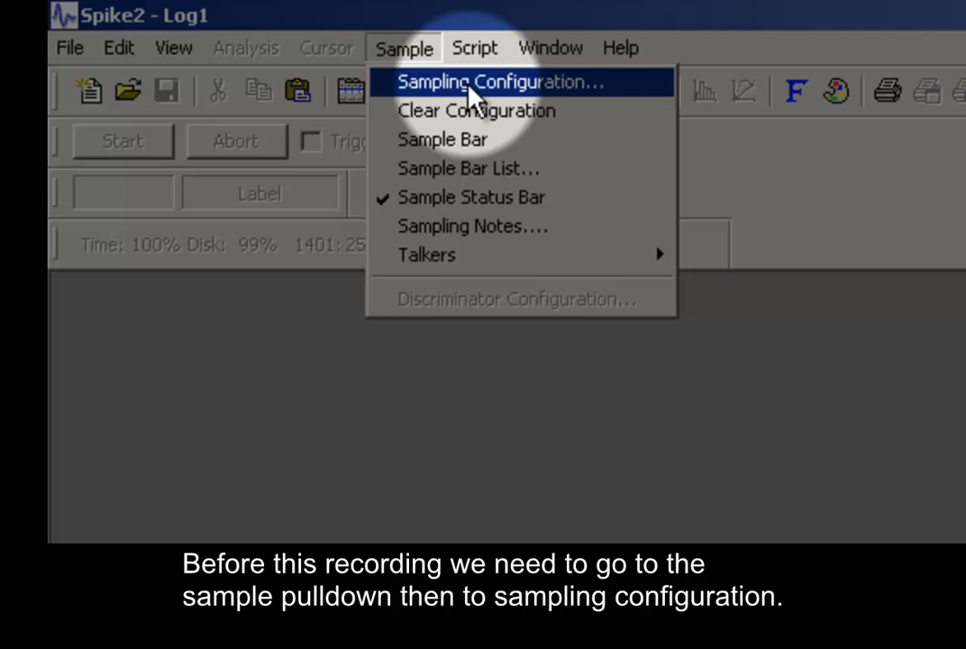
{"action": "left_click", "coordinate": [457, 82]}
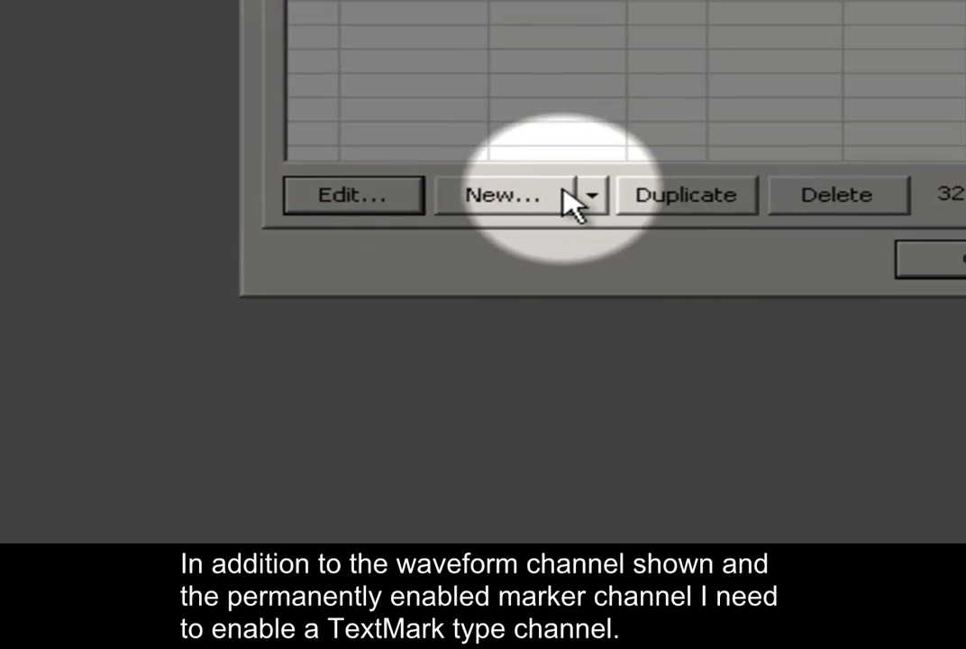
{"action": "left_click", "coordinate": [590, 196]}
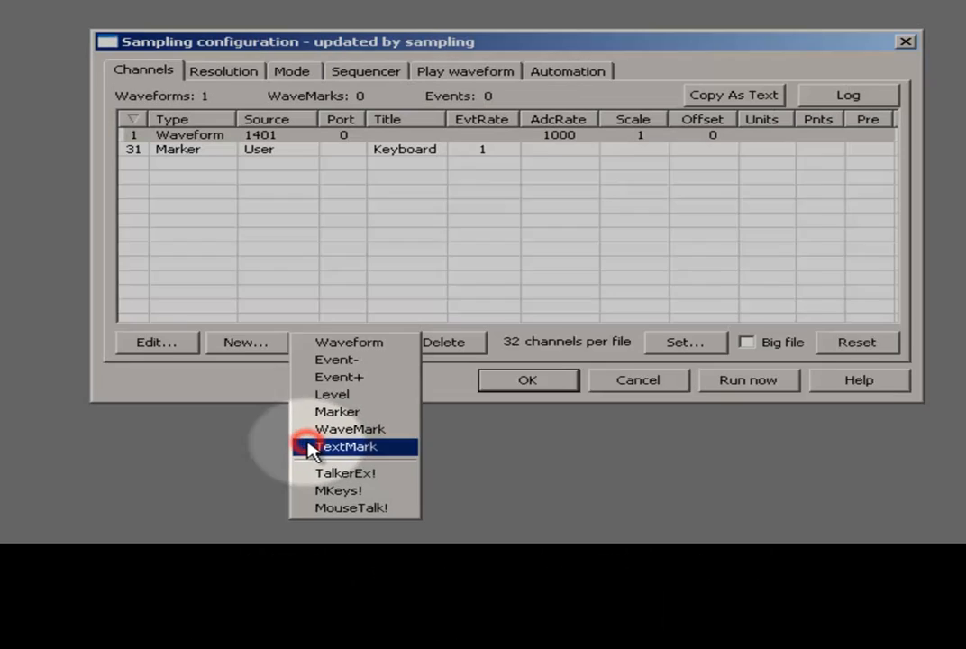
{"action": "left_click", "coordinate": [527, 396]}
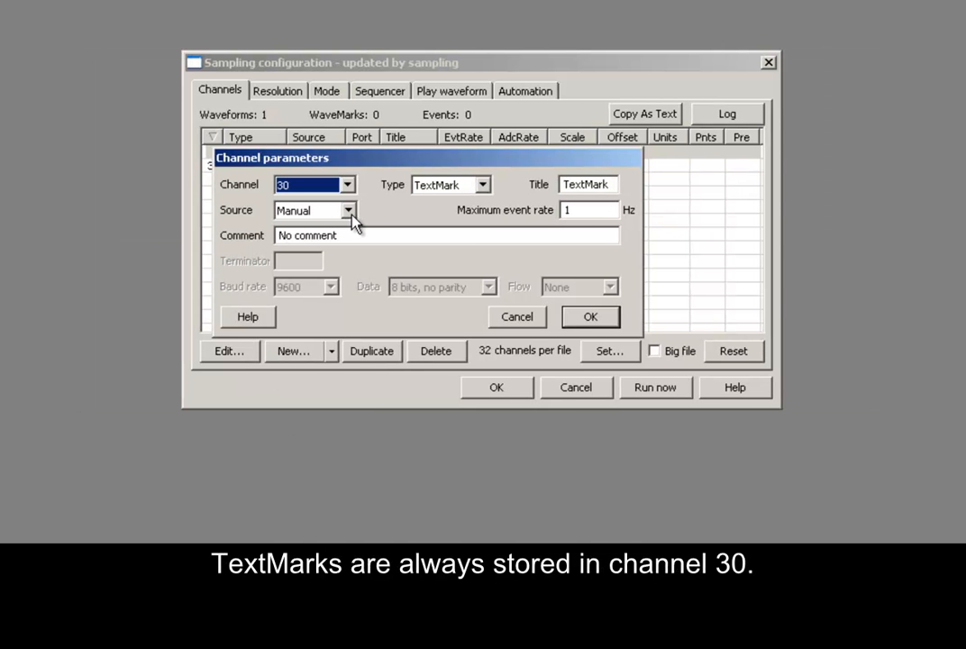
{"action": "left_click", "coordinate": [348, 210]}
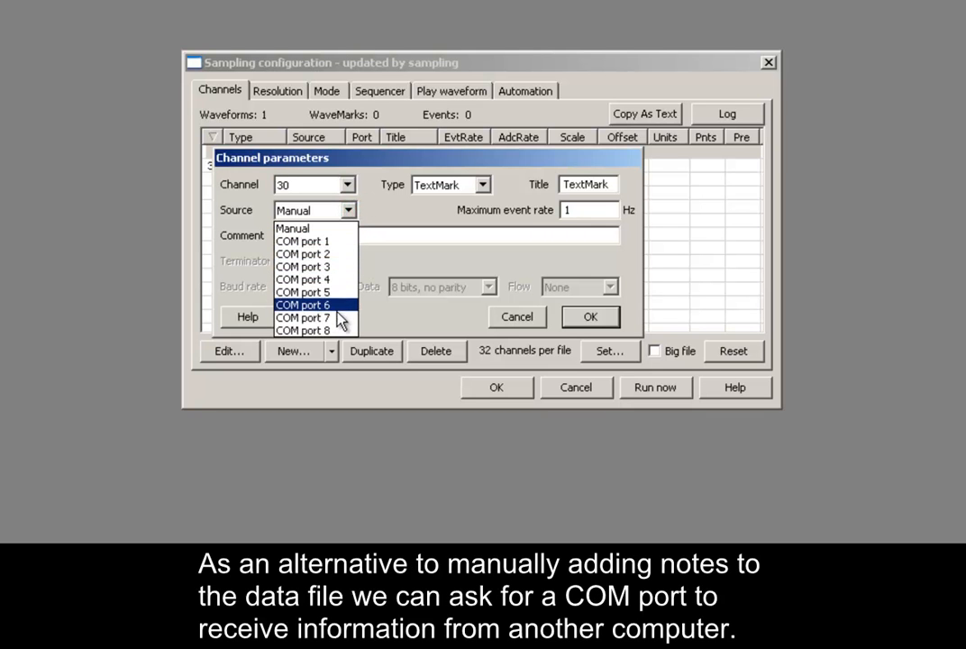
{"action": "left_click", "coordinate": [322, 231]}
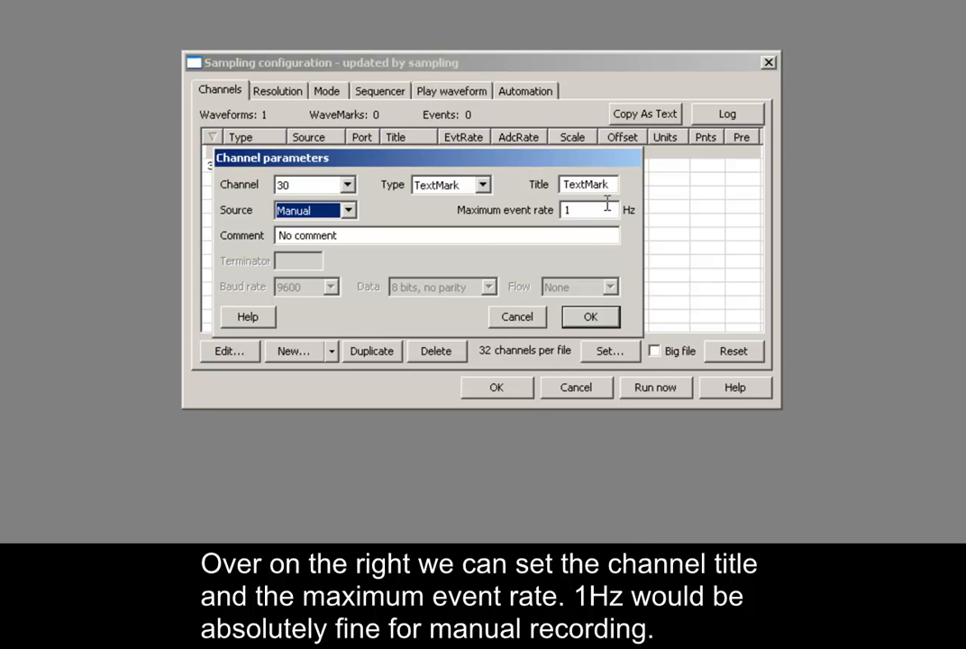
{"action": "left_click", "coordinate": [590, 317]}
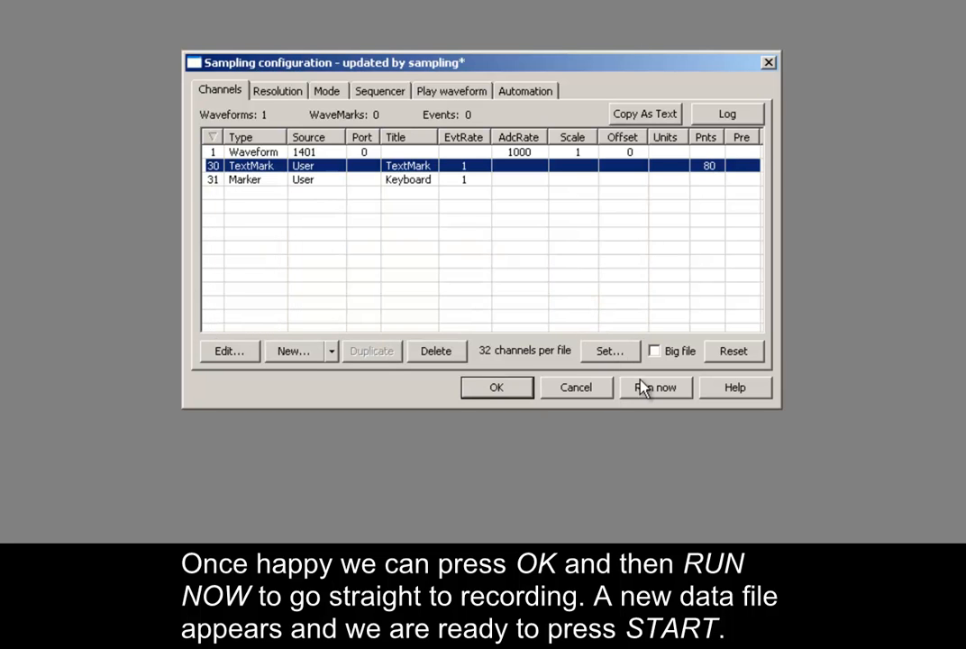
{"action": "left_click", "coordinate": [644, 387]}
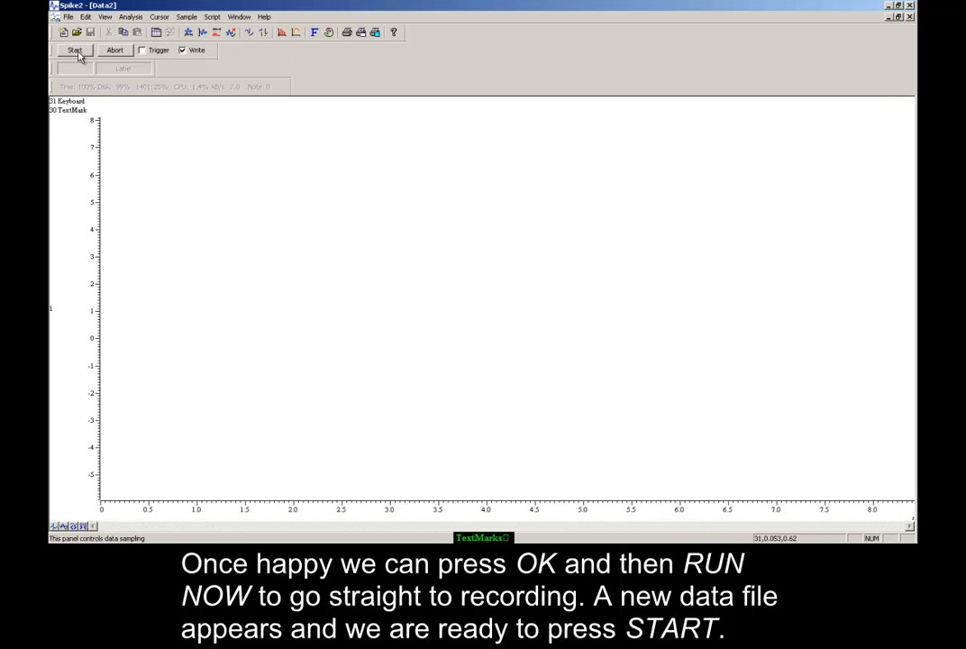
{"action": "left_click", "coordinate": [76, 51]}
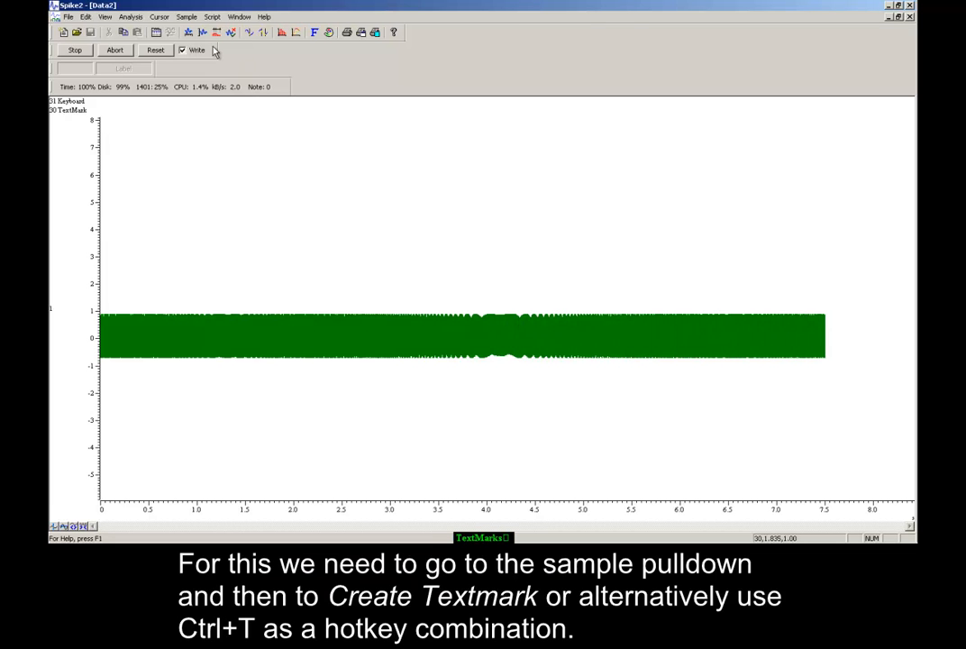
Create TextMarks "sine freq 20+10" with code 00 and "Drug added" with first code 01 during the recording.
{"action": "left_click", "coordinate": [187, 16]}
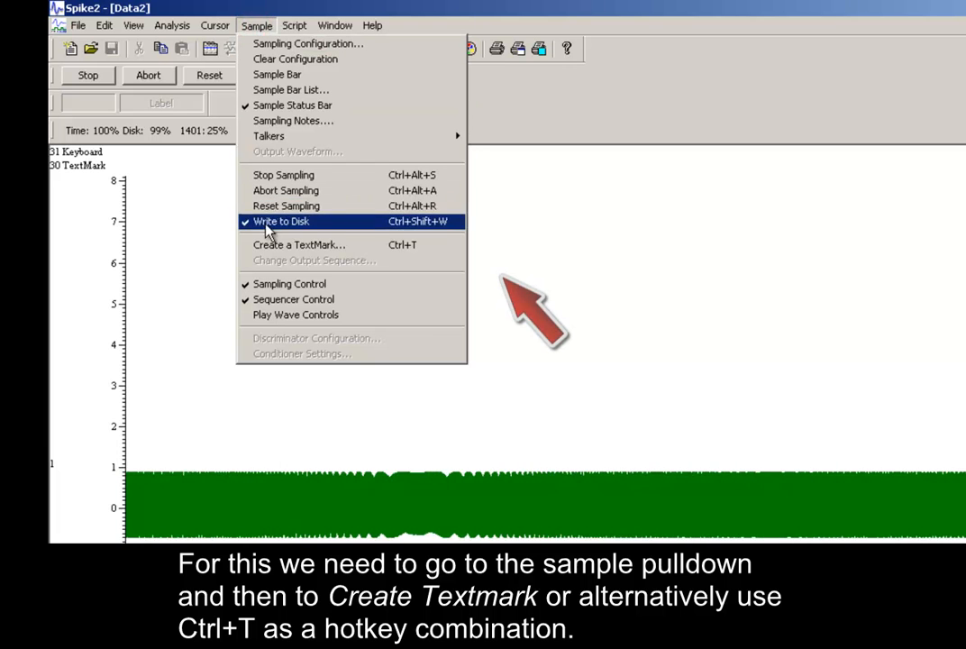
{"action": "left_click", "coordinate": [360, 244]}
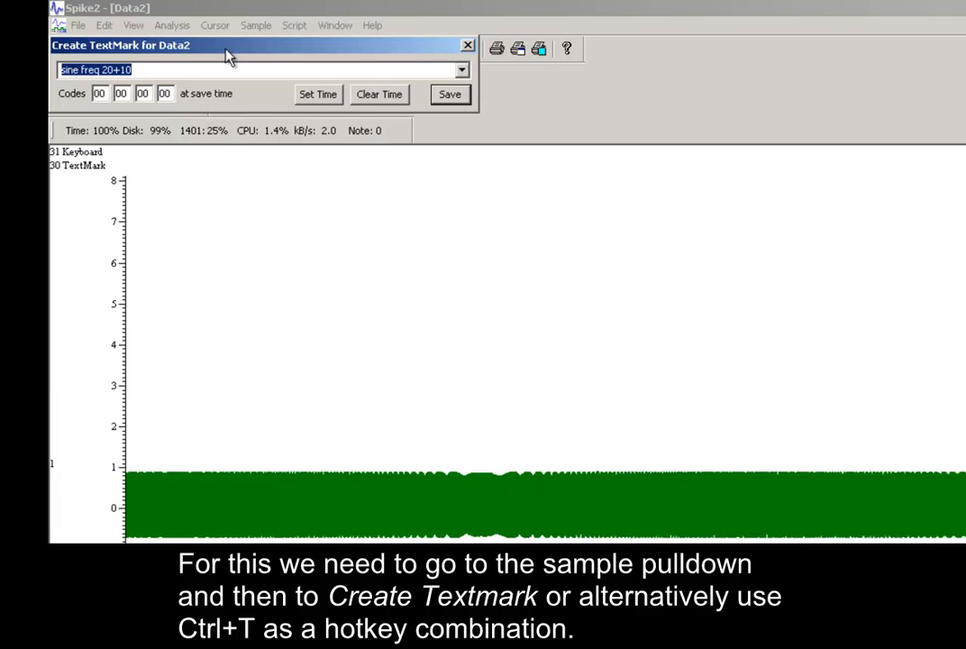
{"action": "left_click_drag", "start_coordinate": [233, 59], "coordinate": [264, 76]}
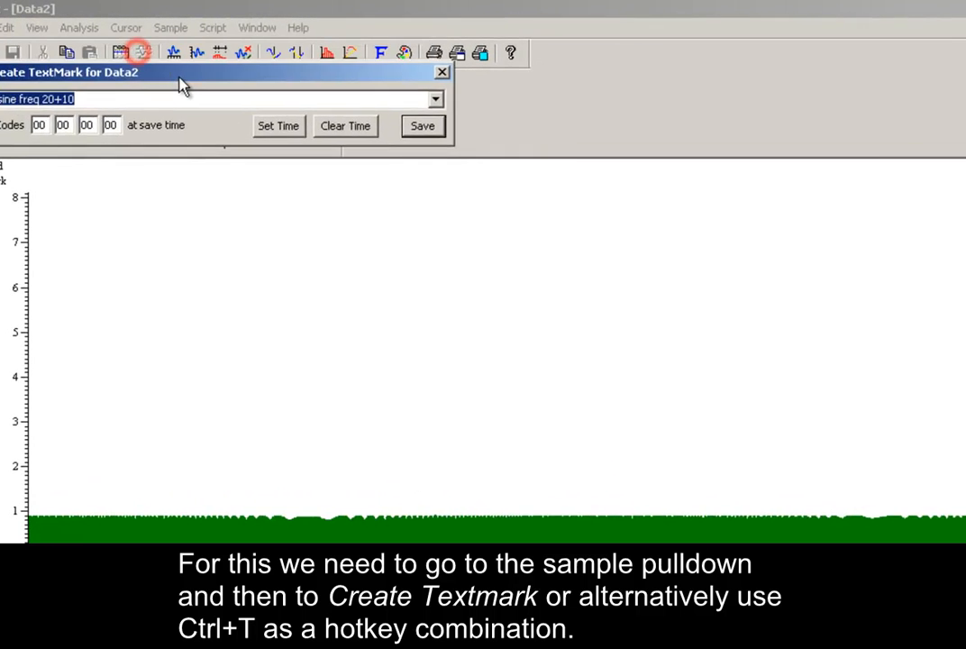
{"action": "left_click_drag", "start_coordinate": [183, 86], "coordinate": [337, 245]}
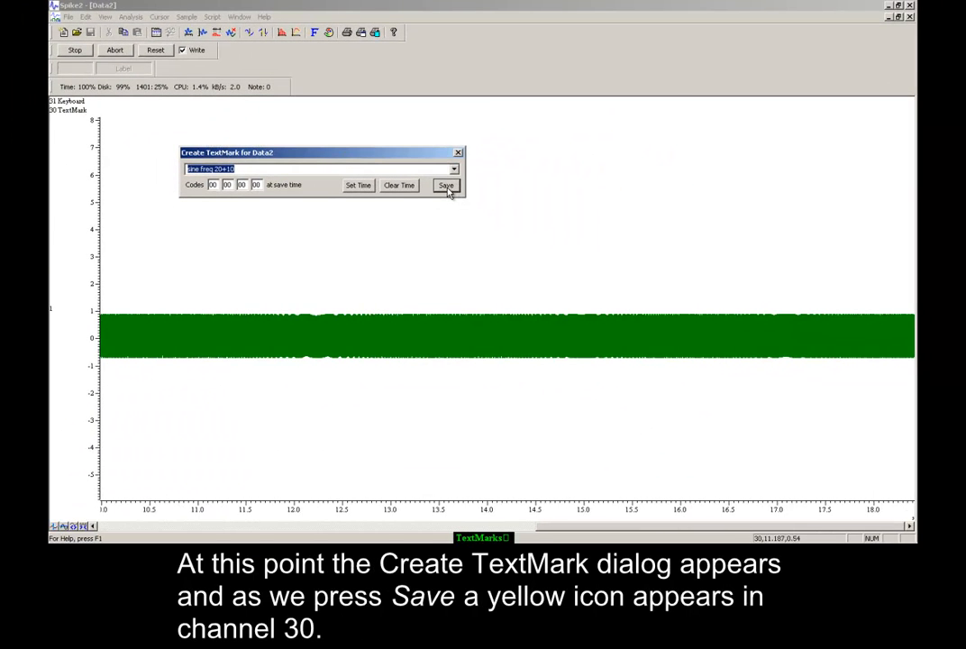
{"action": "left_click", "coordinate": [446, 186]}
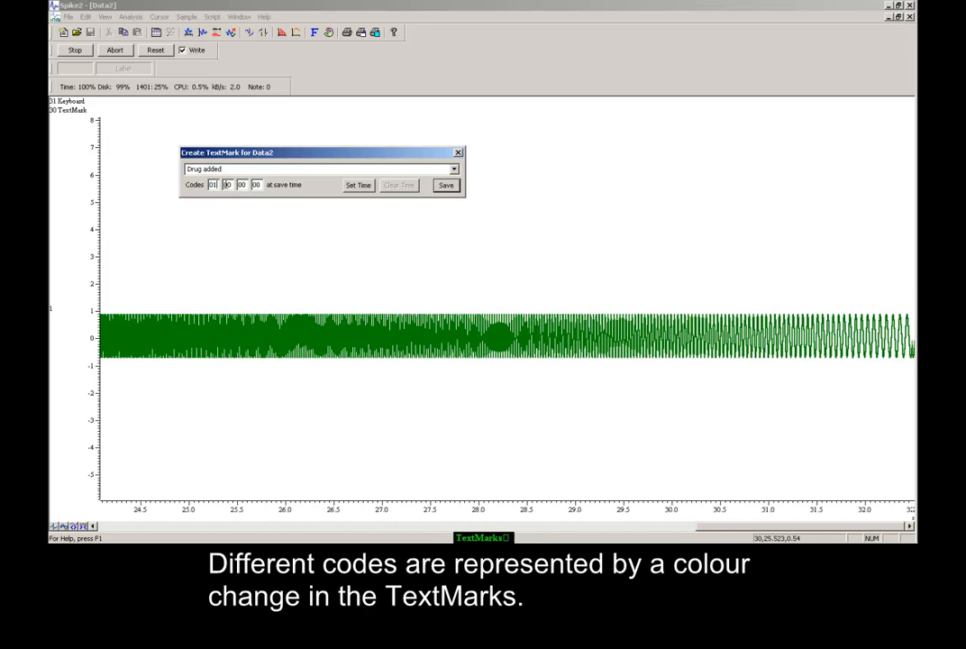
{"action": "left_click", "coordinate": [448, 186]}
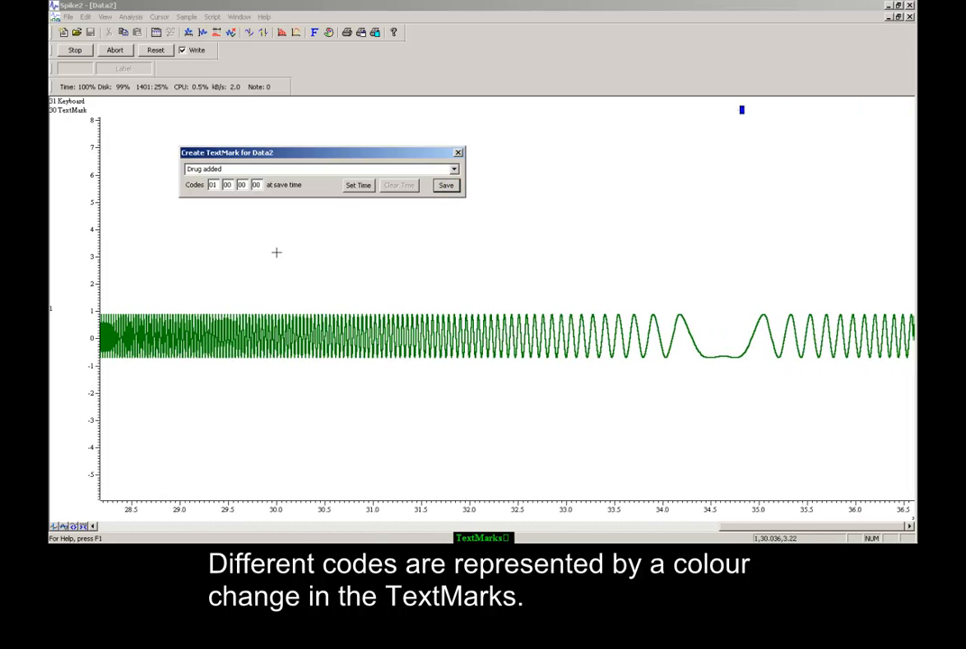
Save a TextMark with the text "Washout" and first code 02 at the current recording time.
{"action": "left_click", "coordinate": [82, 526]}
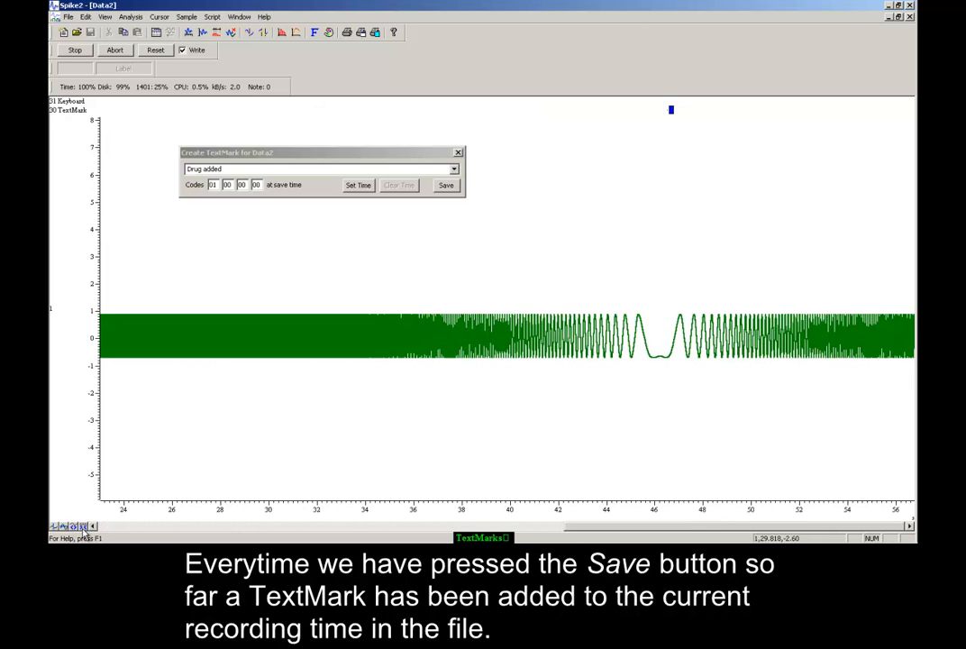
{"action": "left_click", "coordinate": [82, 527]}
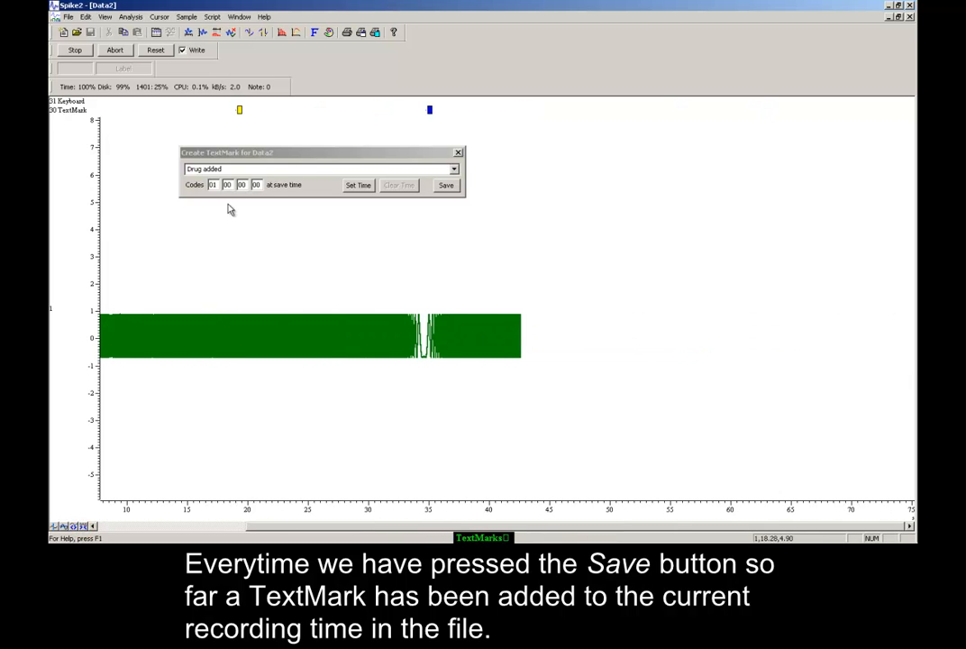
{"action": "left_click", "coordinate": [263, 171]}
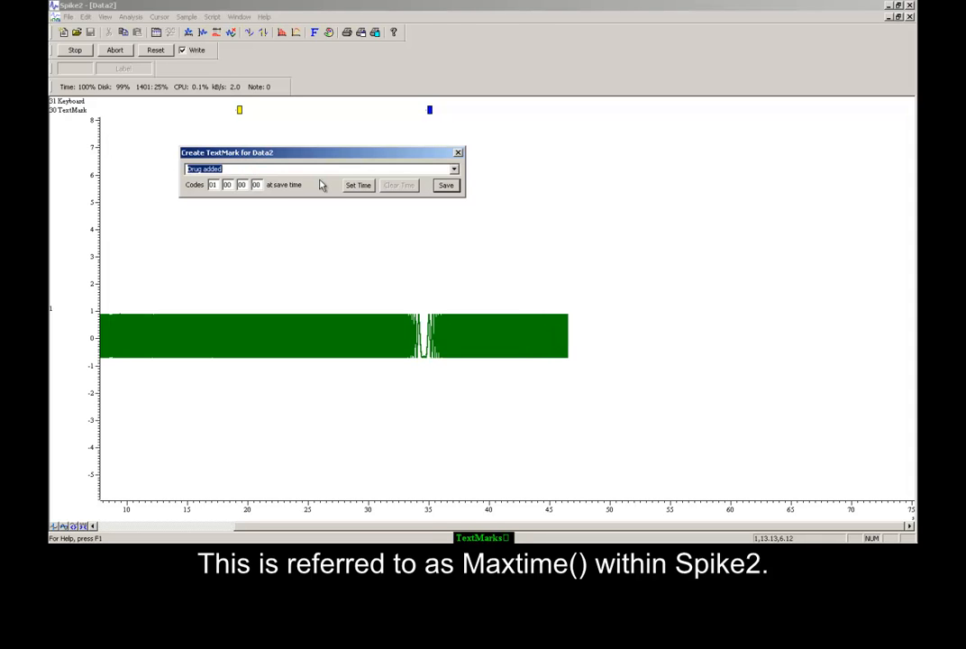
{"action": "type", "text": "Washout"}
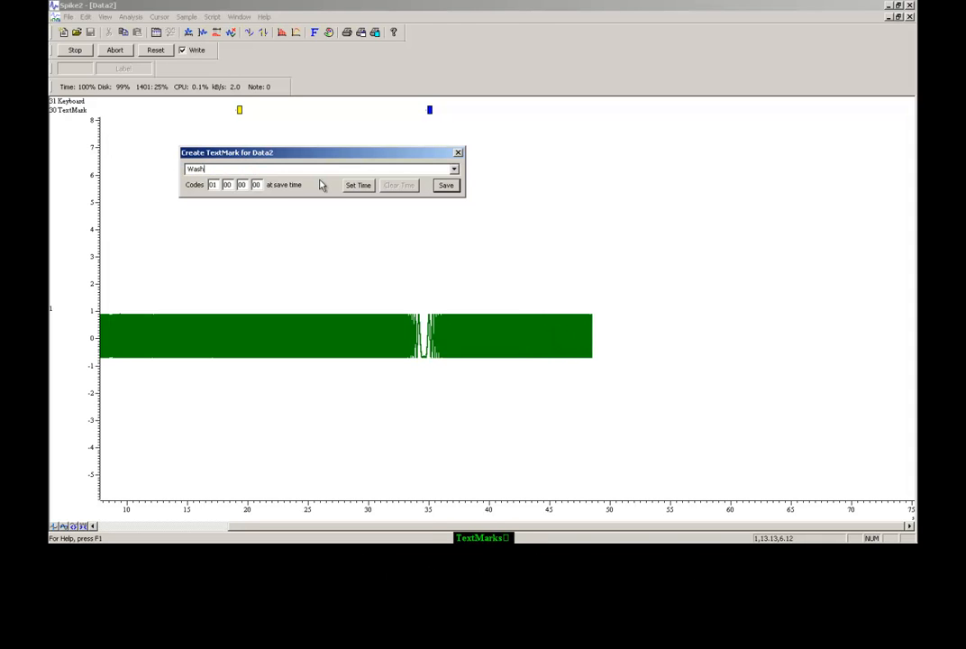
{"action": "left_click", "coordinate": [225, 187]}
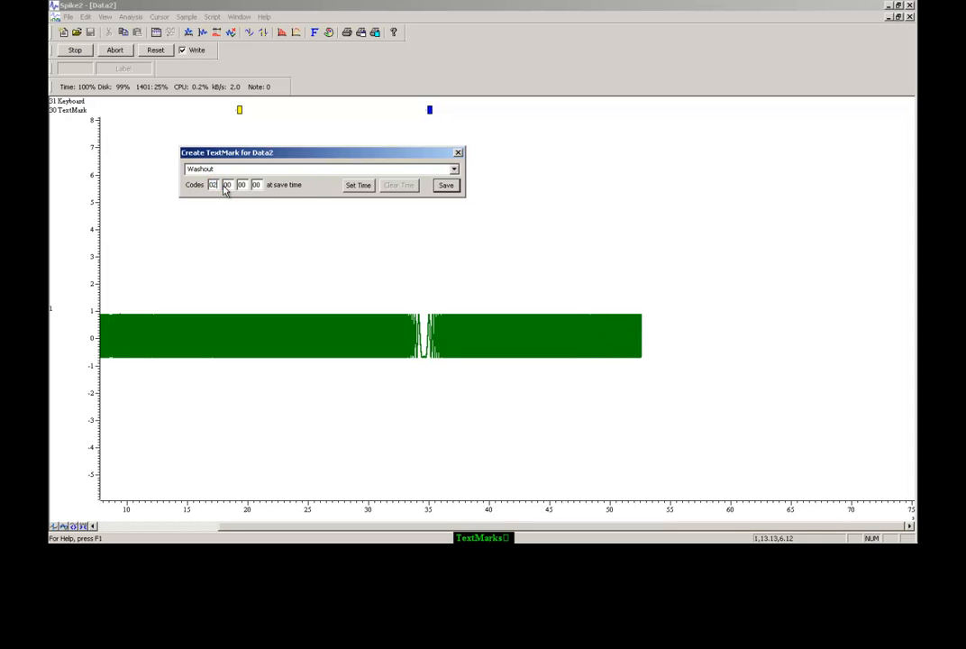
{"action": "left_click", "coordinate": [445, 186]}
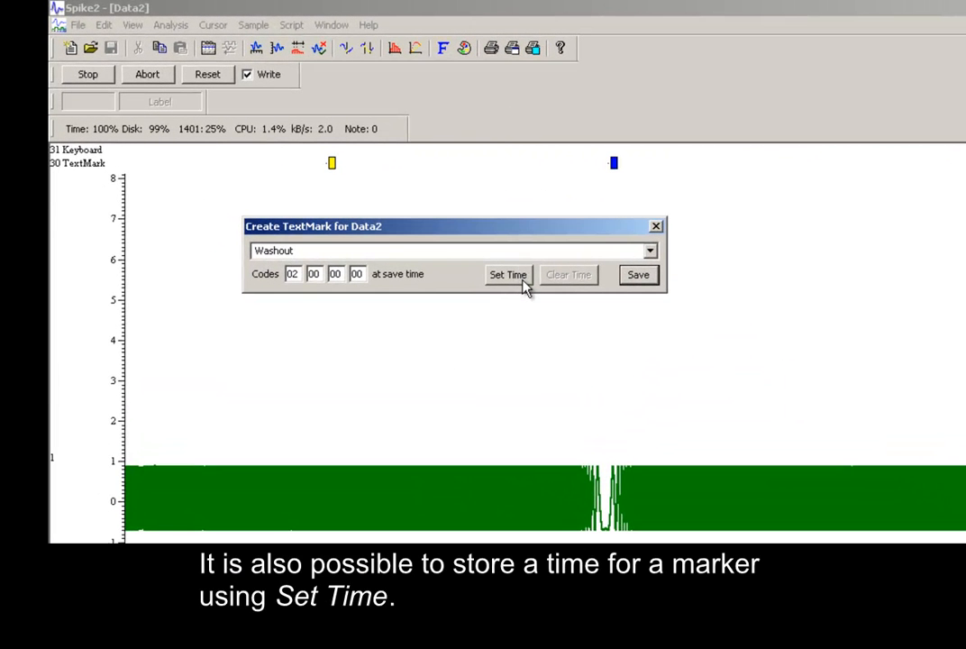
Store the current time for a new TextMark, then save it with the text "Finished" and first code 03.
{"action": "left_click", "coordinate": [523, 282]}
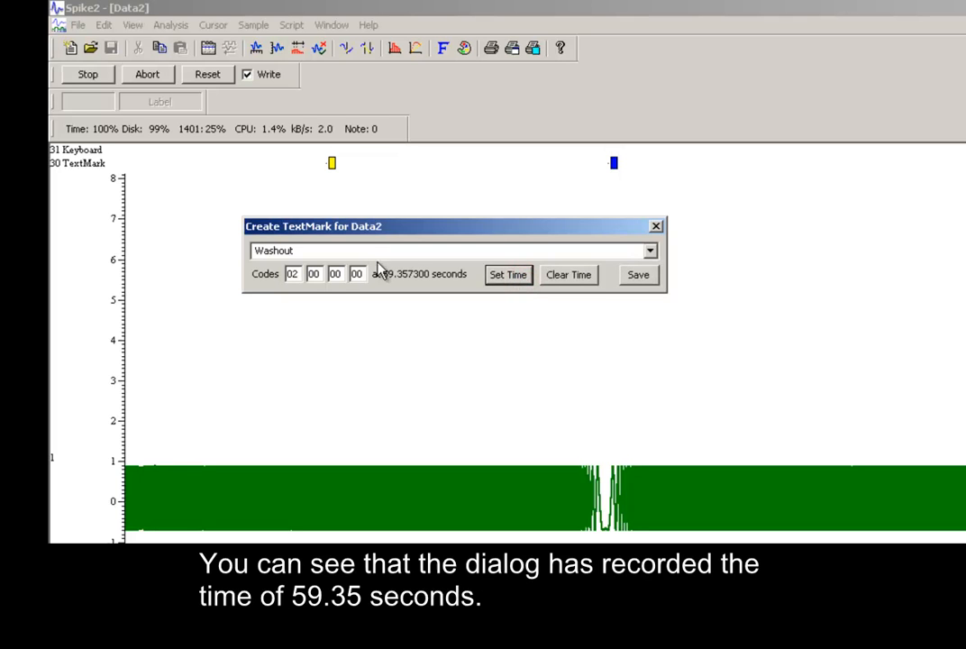
{"action": "left_click", "coordinate": [301, 274]}
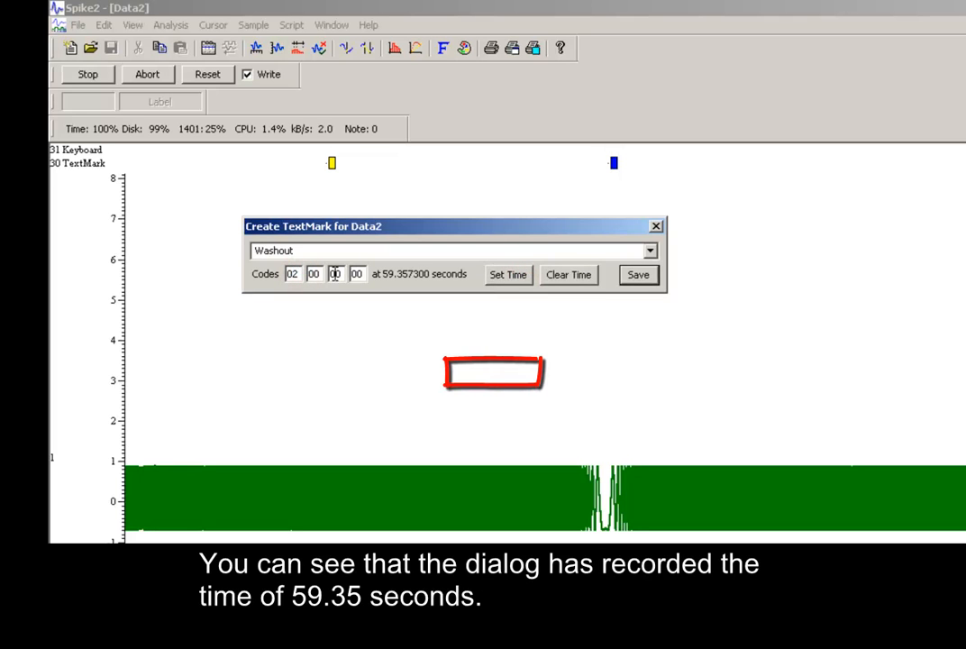
{"action": "type", "text": "3"}
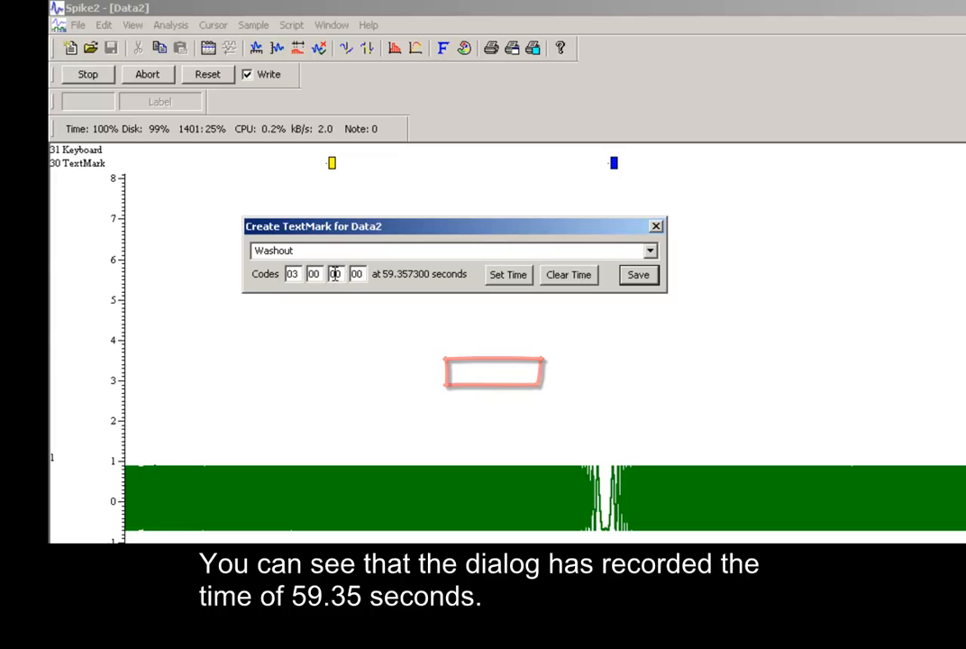
{"action": "left_click", "coordinate": [310, 250]}
{"action": "type", "text": "Finished"}
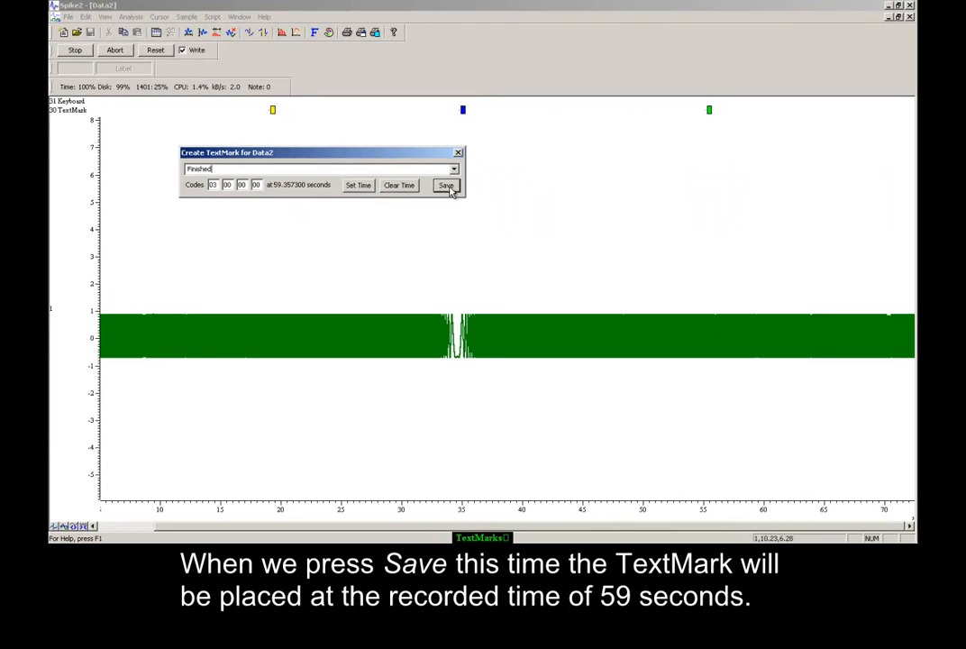
{"action": "left_click", "coordinate": [450, 188]}
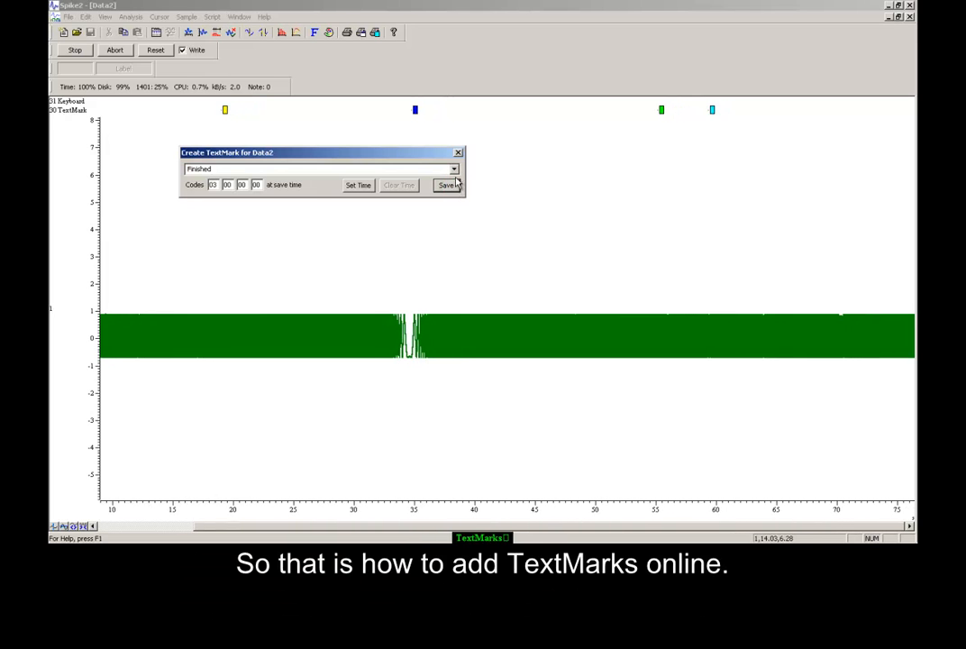
Stop the recording and draw the TextMark channel 30 in State mode with its text shown.
{"action": "left_click", "coordinate": [79, 53]}
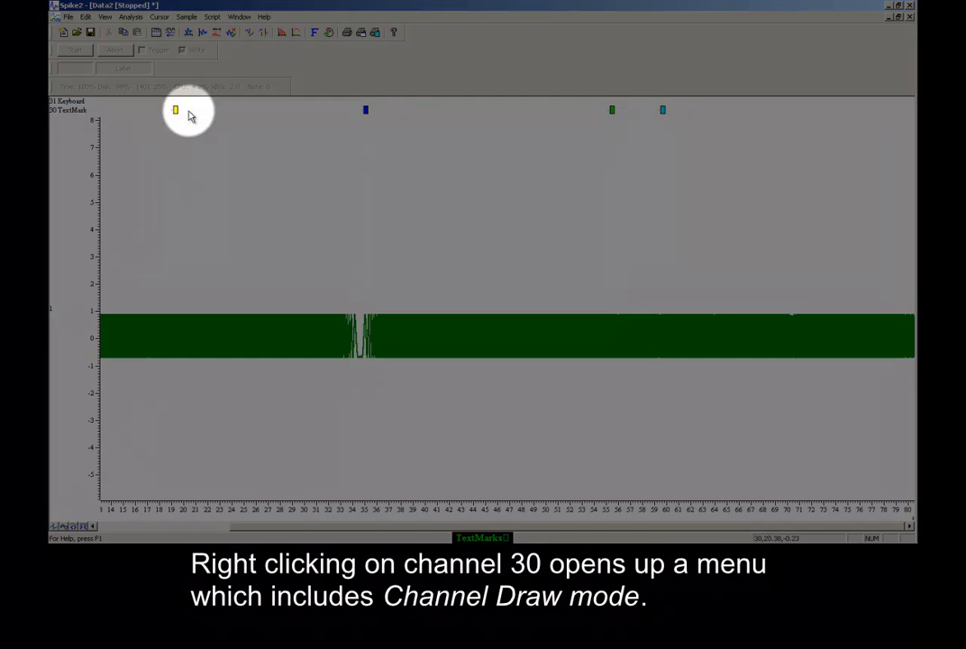
{"action": "right_click", "coordinate": [190, 115]}
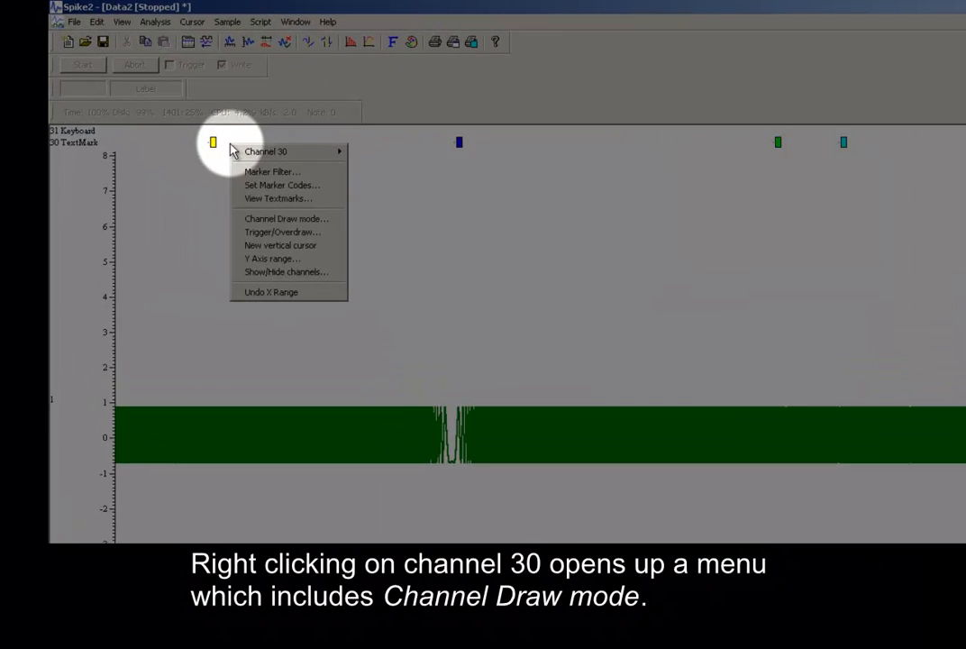
{"action": "mouse_move", "coordinate": [304, 200]}
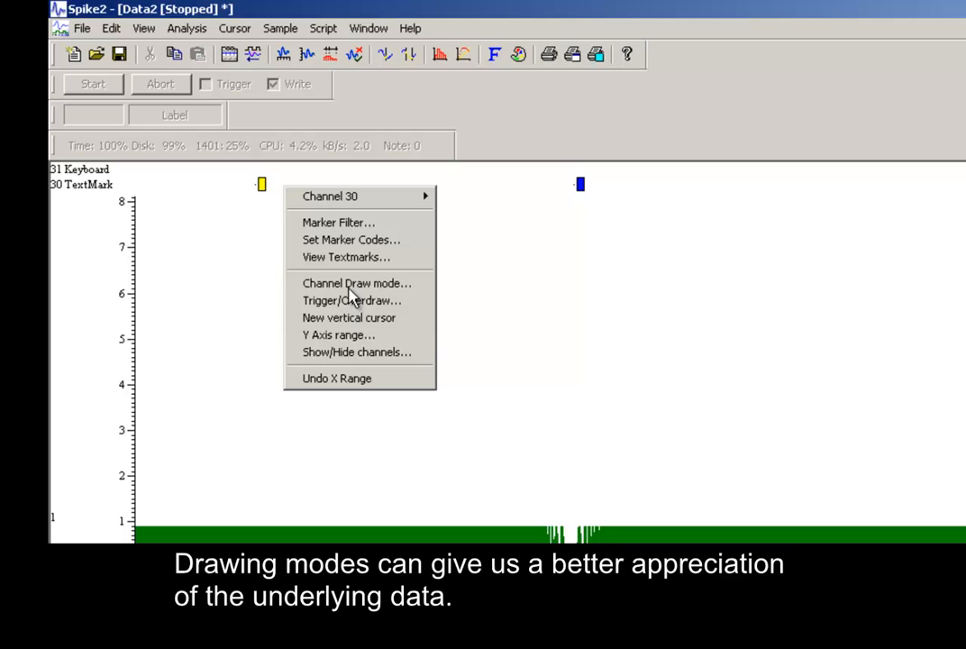
{"action": "left_click", "coordinate": [348, 285]}
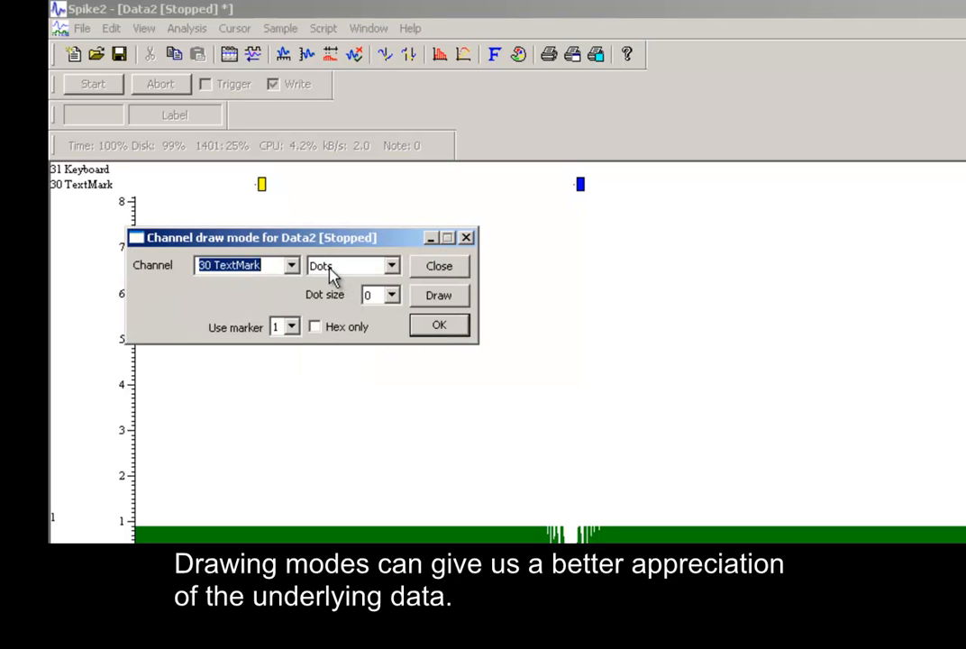
{"action": "left_click", "coordinate": [330, 268]}
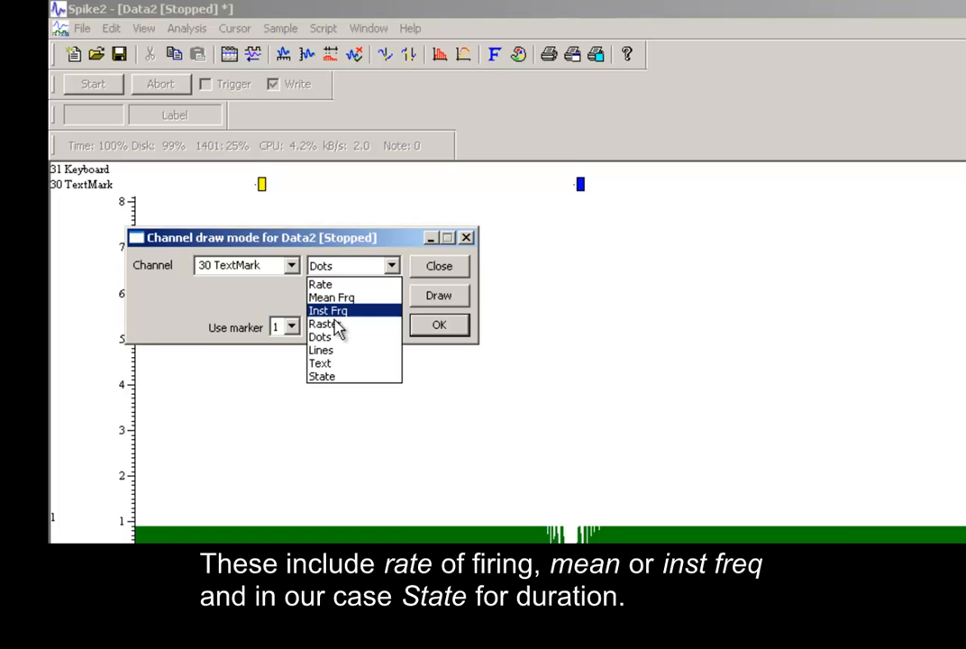
{"action": "left_click", "coordinate": [342, 372]}
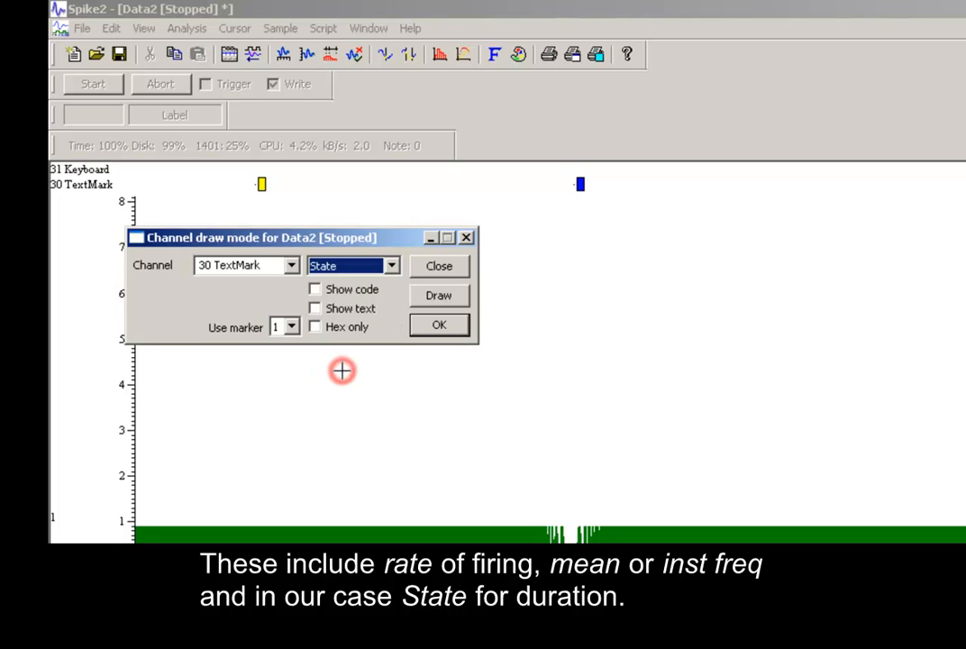
{"action": "left_click", "coordinate": [428, 301]}
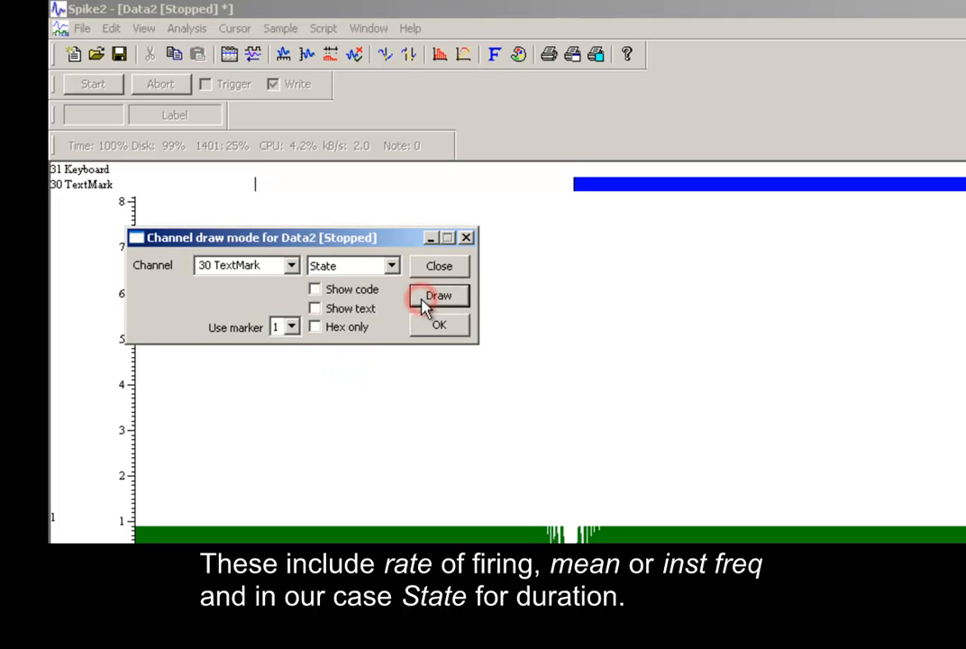
{"action": "left_click", "coordinate": [344, 308]}
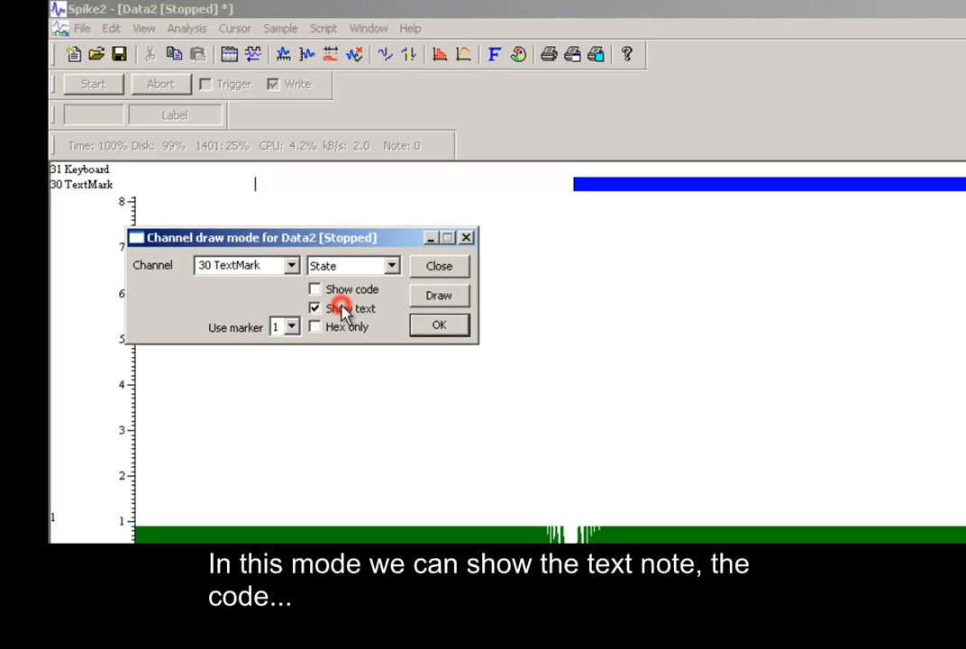
{"action": "left_click", "coordinate": [435, 299]}
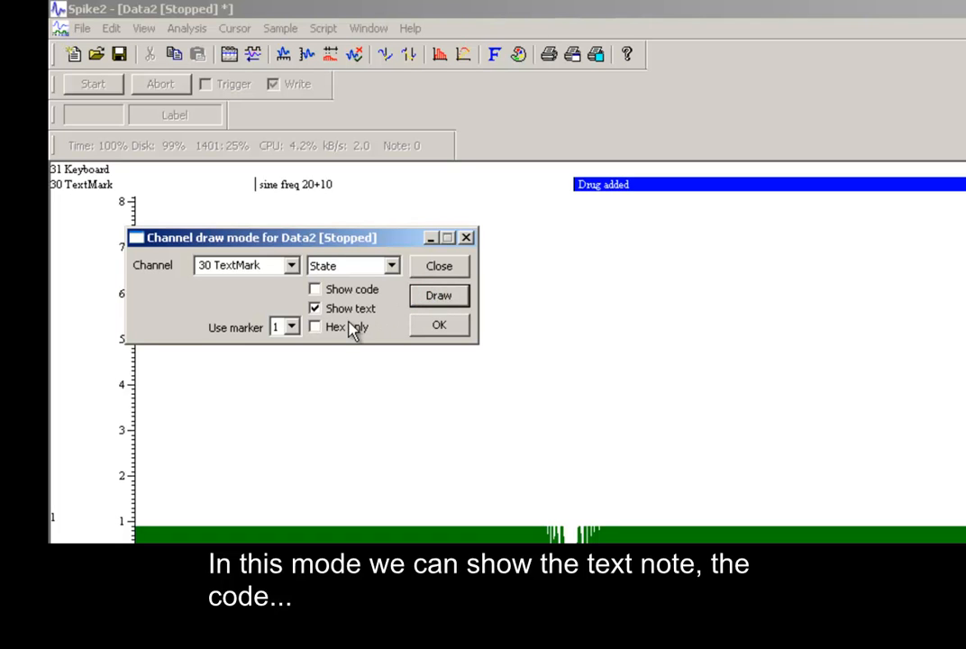
Draw the TextMark channel with its codes shown, hide the codes again and accept the draw mode.
{"action": "left_click", "coordinate": [317, 288]}
{"action": "left_click", "coordinate": [436, 297]}
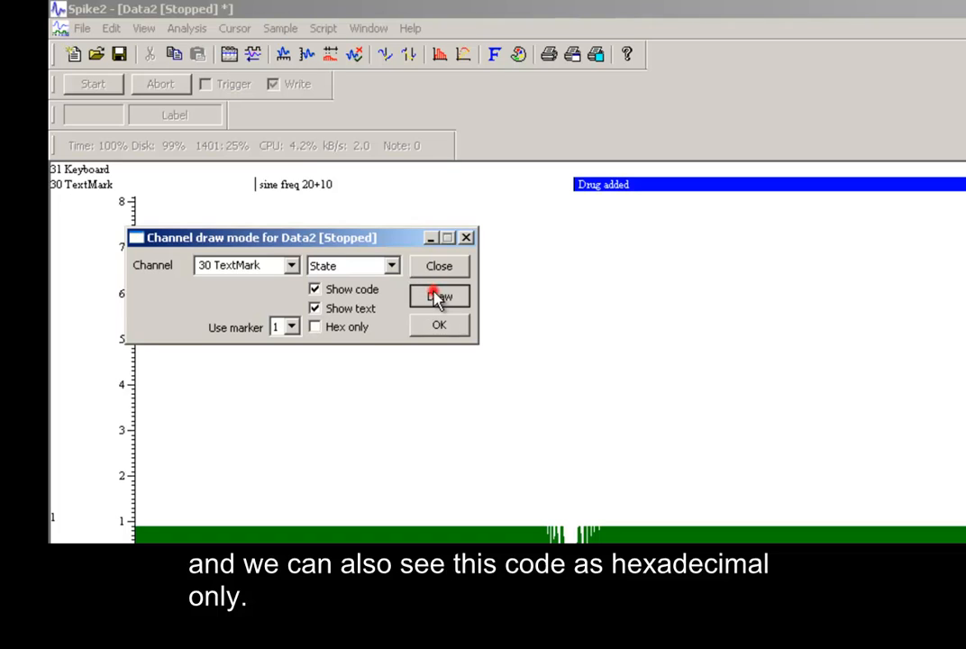
{"action": "left_click", "coordinate": [349, 291]}
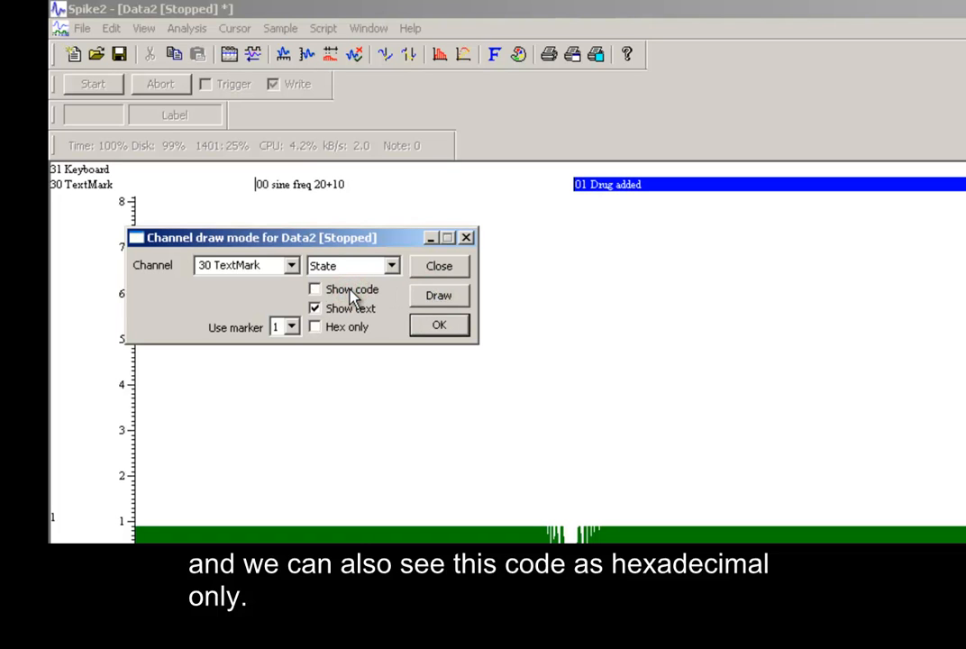
{"action": "left_click", "coordinate": [439, 298]}
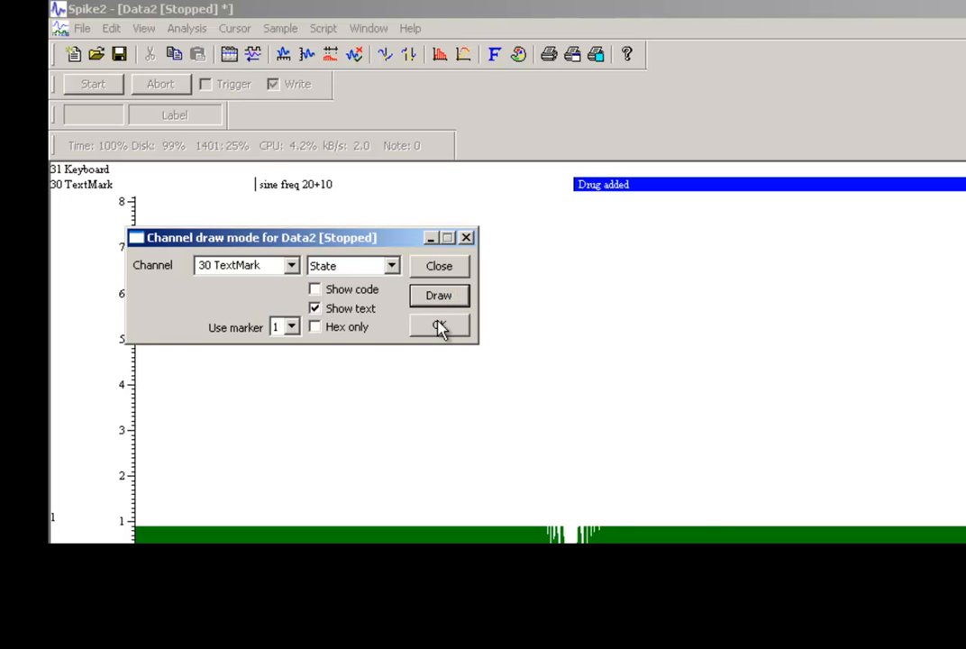
{"action": "left_click", "coordinate": [439, 326]}
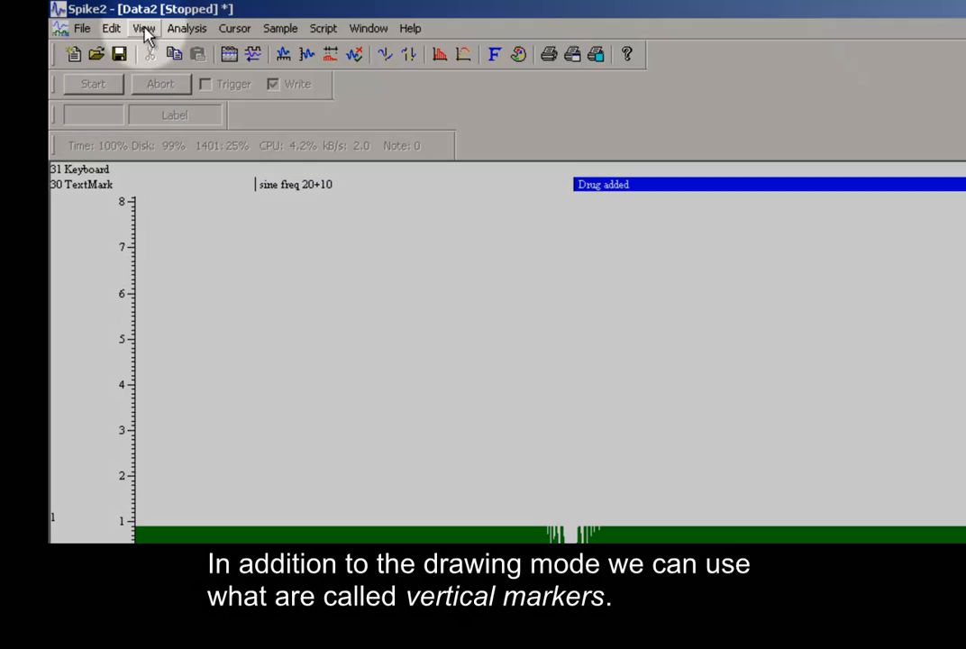
Set up vertical markers from channel 30 TextMark, drawn on top of all data and coloured by marker codes.
{"action": "left_click", "coordinate": [144, 28]}
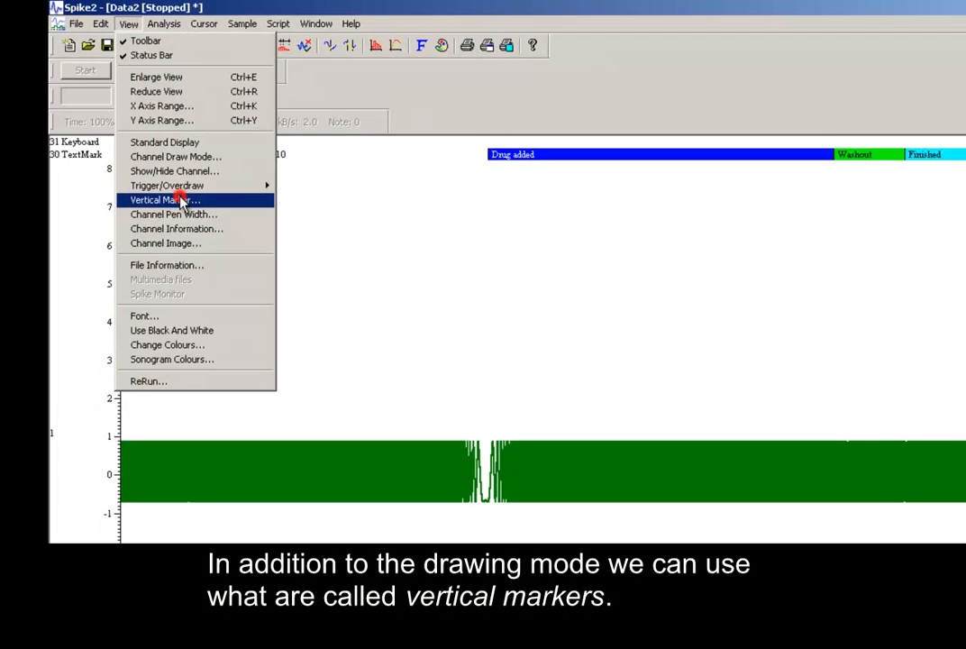
{"action": "left_click", "coordinate": [194, 238]}
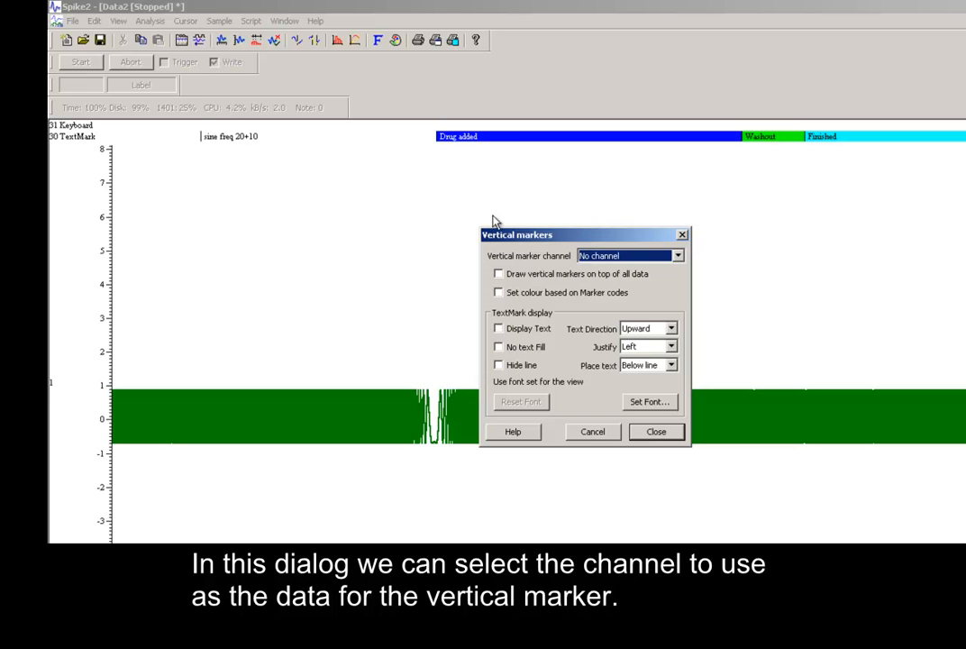
{"action": "left_click", "coordinate": [611, 256]}
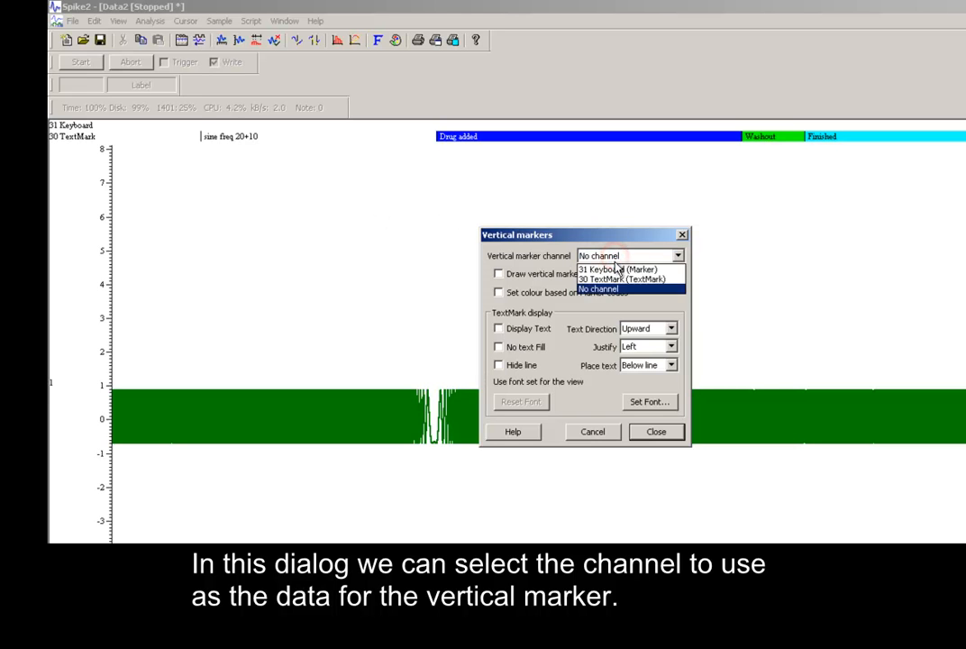
{"action": "left_click", "coordinate": [614, 280]}
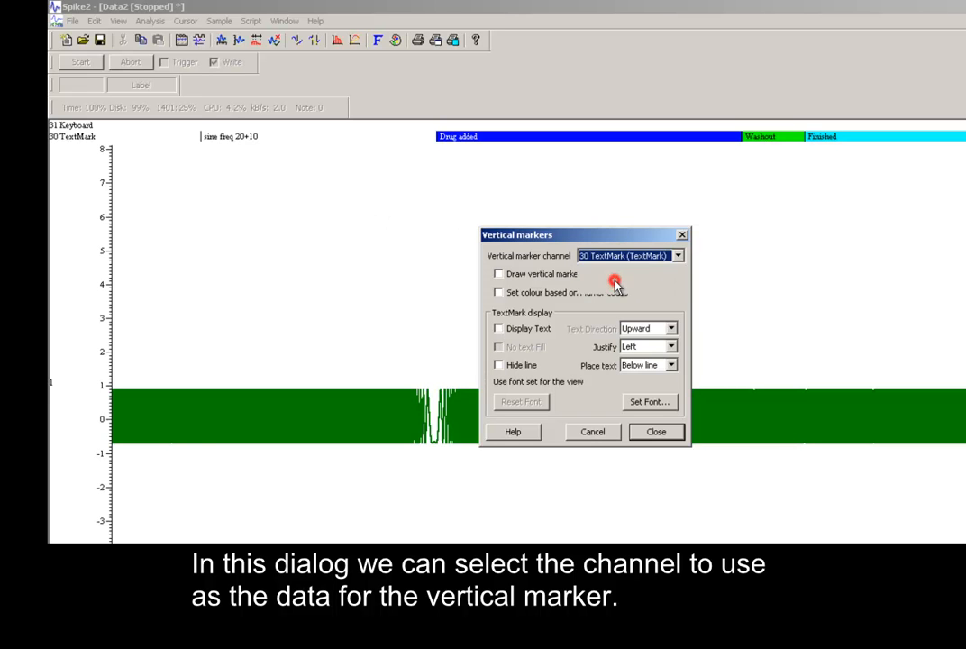
{"action": "left_click", "coordinate": [523, 276]}
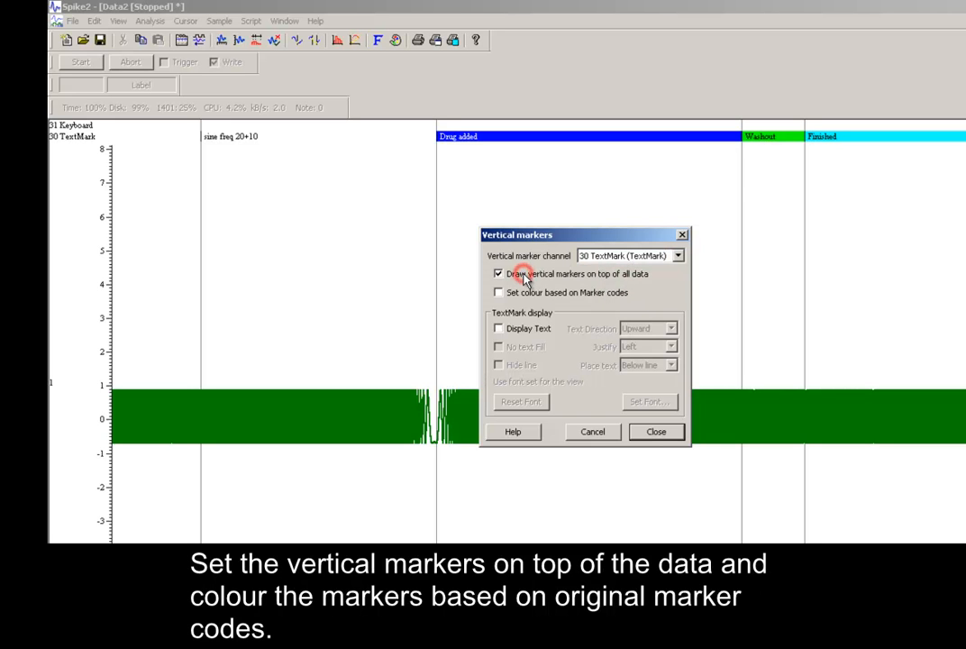
{"action": "left_click", "coordinate": [530, 295]}
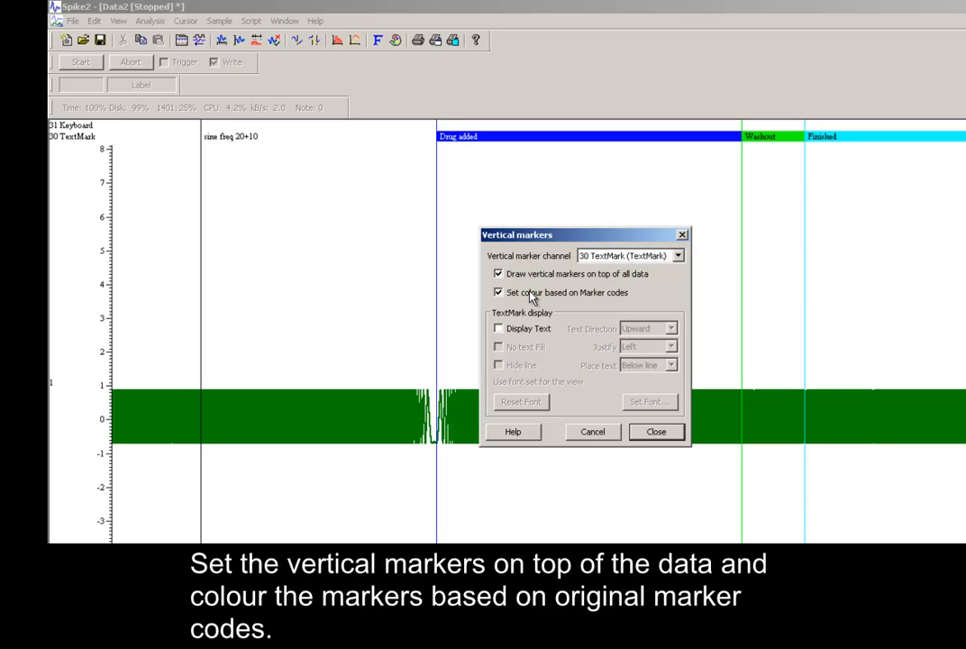
Display the TextMark text on the vertical markers, running downward, at the lower end of the lines and centred on them.
{"action": "left_click", "coordinate": [525, 332]}
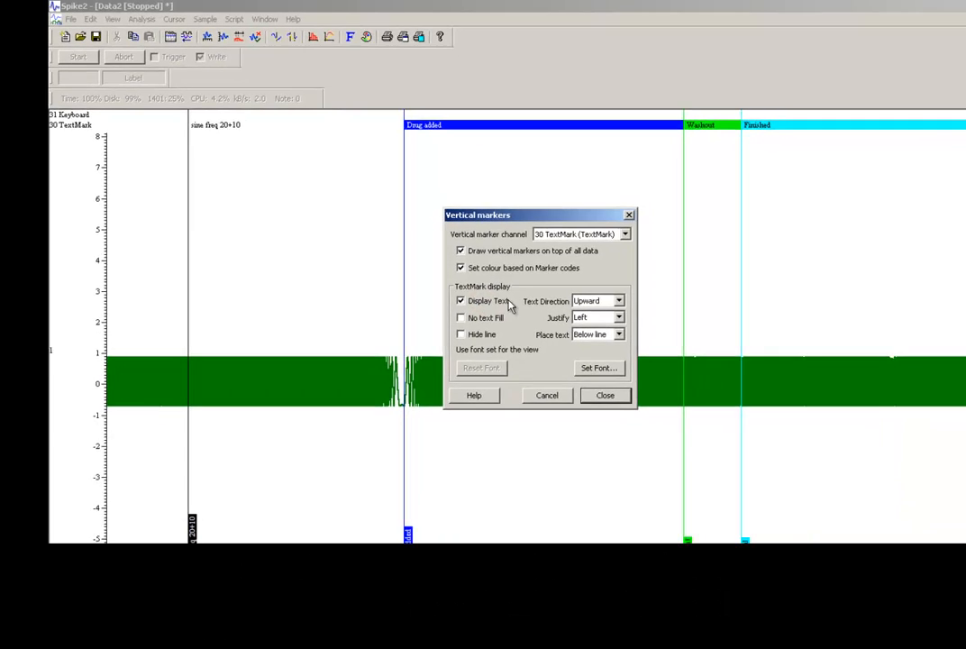
{"action": "left_click", "coordinate": [607, 301]}
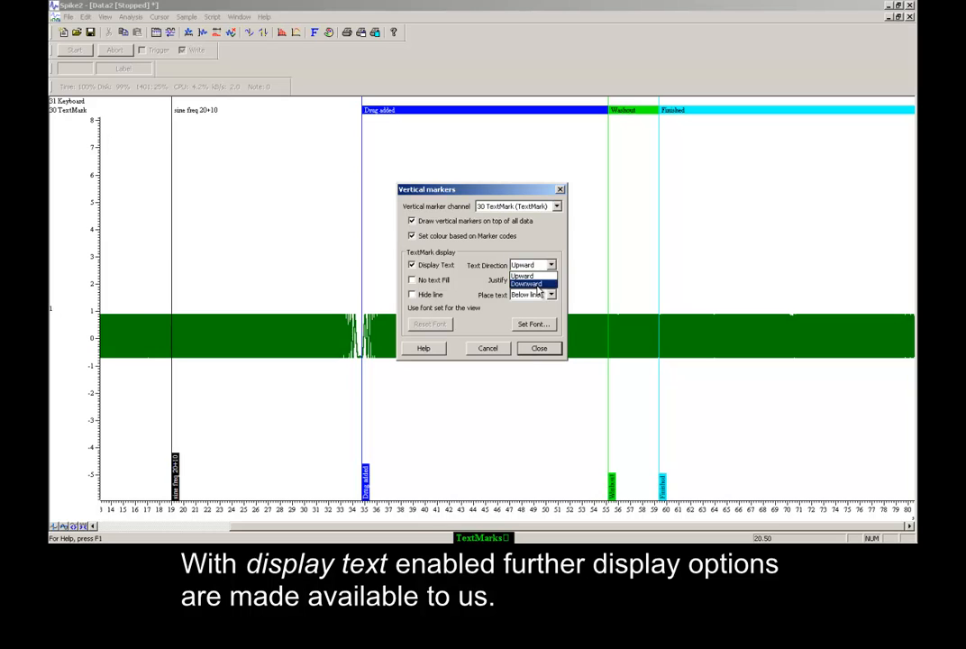
{"action": "left_click", "coordinate": [536, 284]}
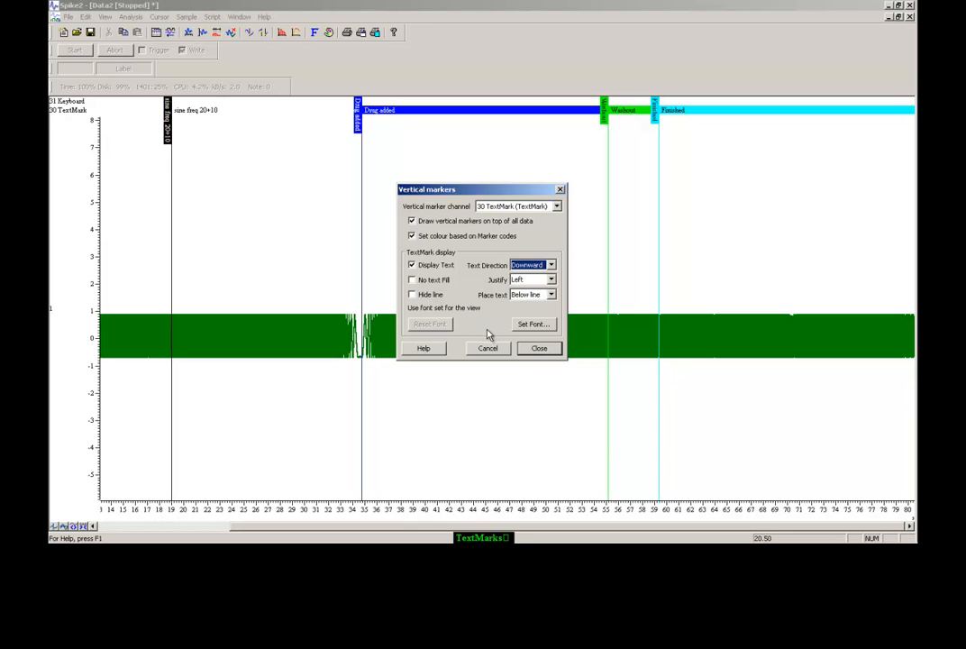
{"action": "key", "text": "Tab"}
{"action": "key", "text": "Down"}
{"action": "key", "text": "Down"}
{"action": "left_click", "coordinate": [538, 349]}
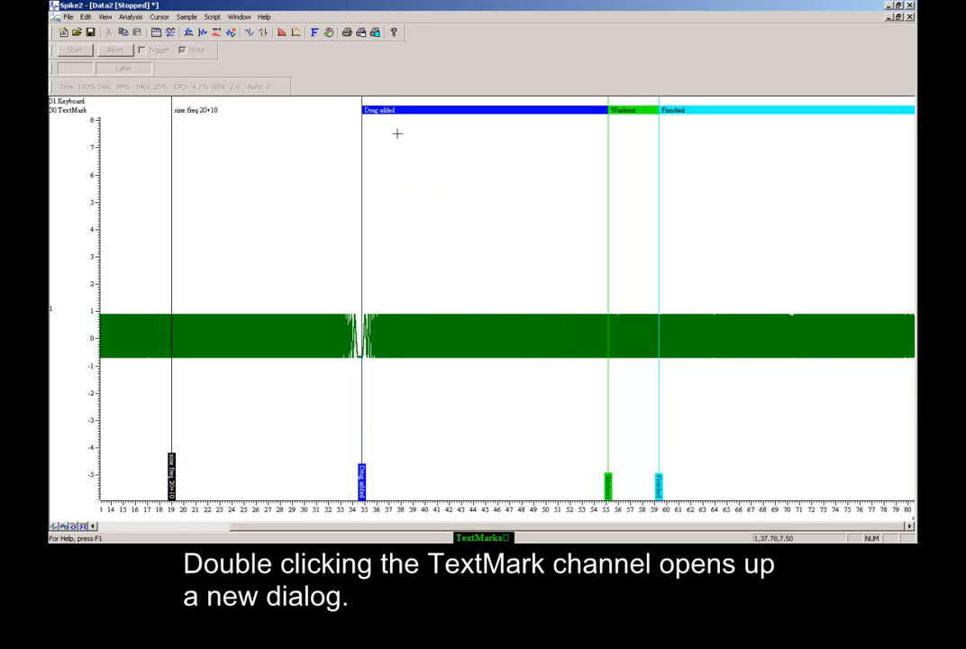
Change the text of the "Drug added" TextMark on channel 30 to "Drug added now".
{"action": "double_click", "coordinate": [373, 109]}
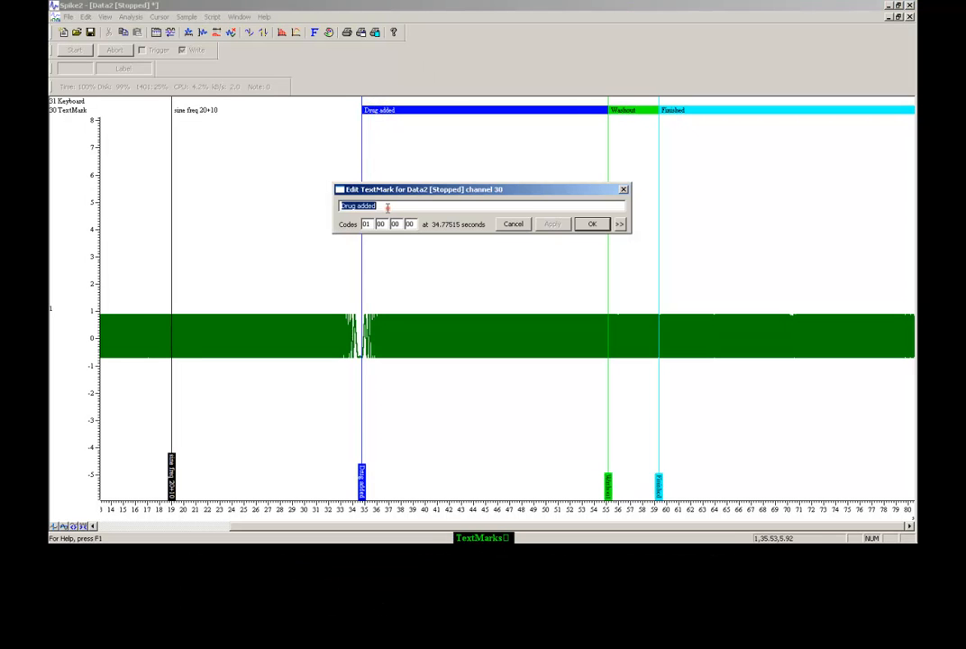
{"action": "left_click", "coordinate": [387, 207]}
{"action": "type", "text": "n"}
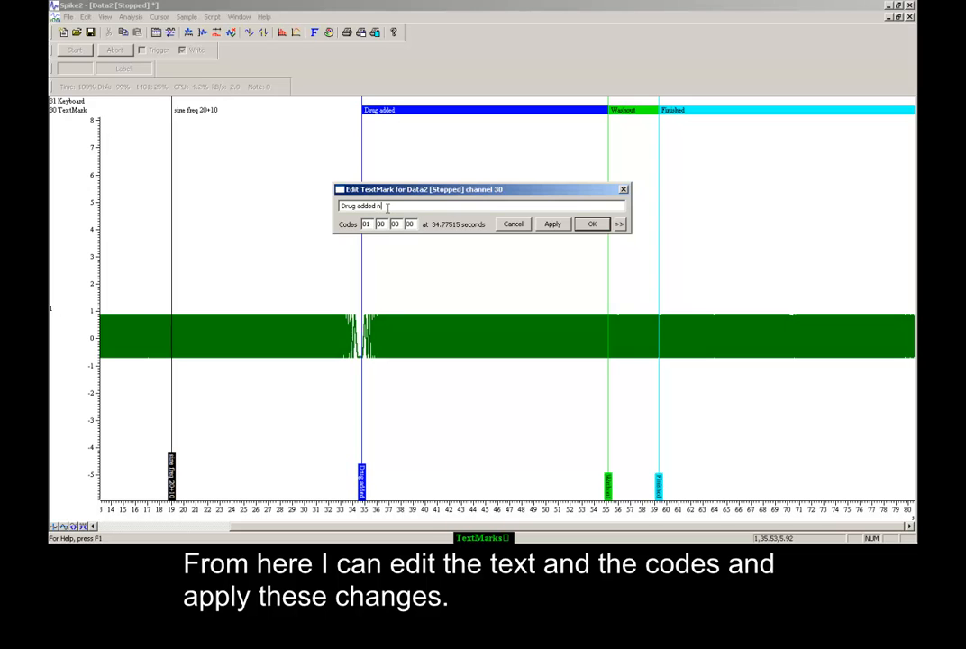
{"action": "type", "text": "ow"}
{"action": "left_click", "coordinate": [553, 223]}
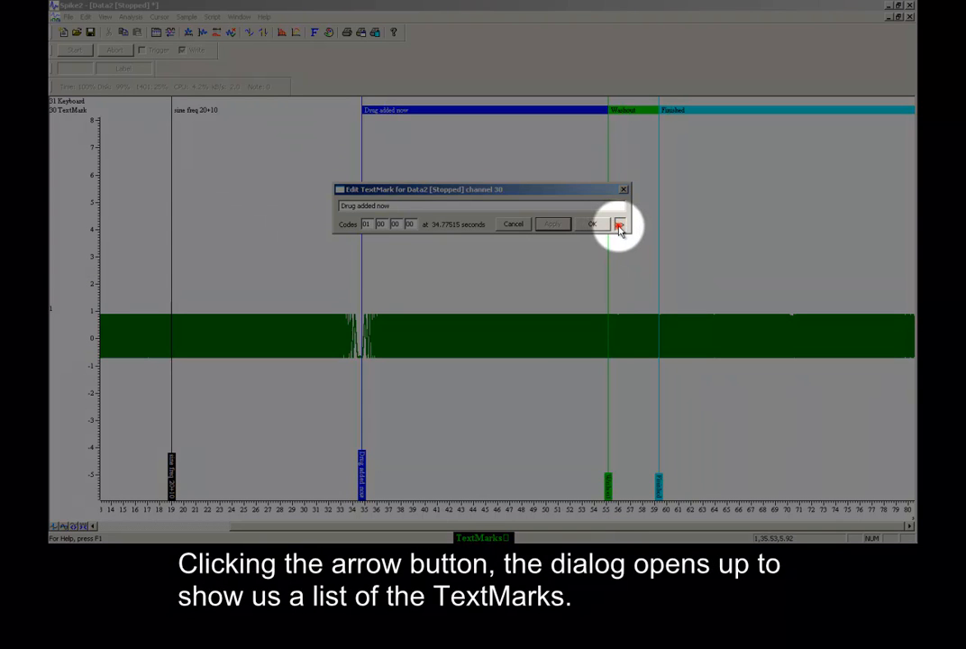
List all TextMarks, show only the time range from "Drug added now" to "Washout" and close the TextMark editor.
{"action": "left_click", "coordinate": [619, 225]}
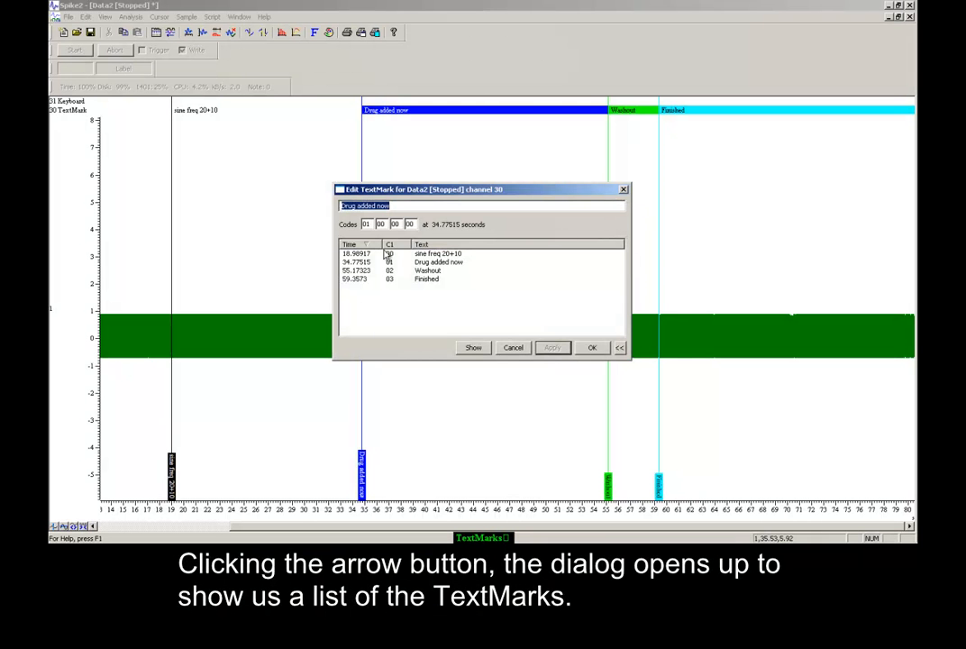
{"action": "left_click", "coordinate": [360, 261]}
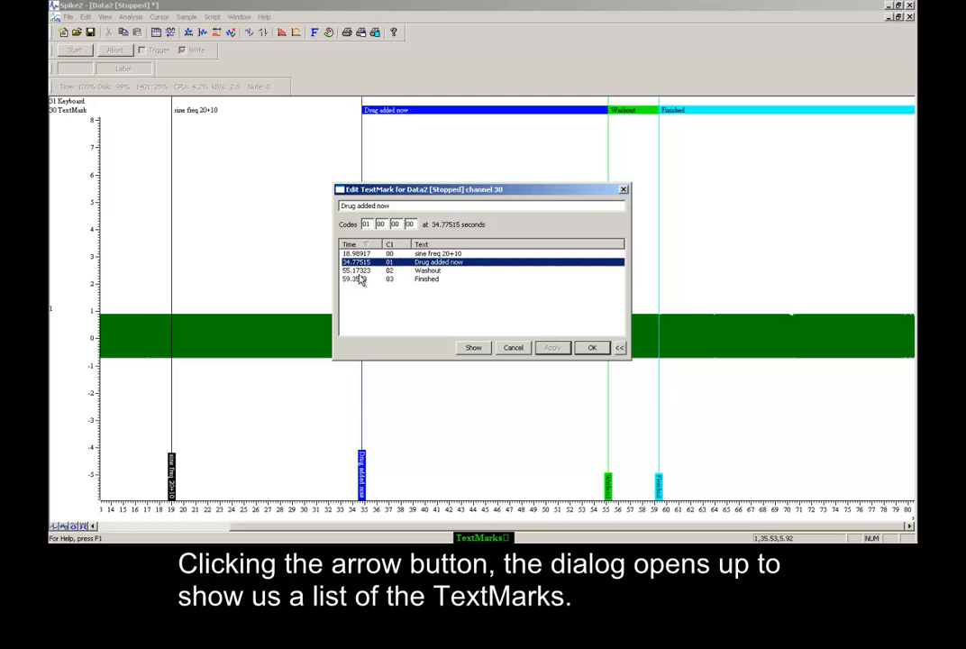
{"action": "left_click", "coordinate": [356, 270], "text": "shift"}
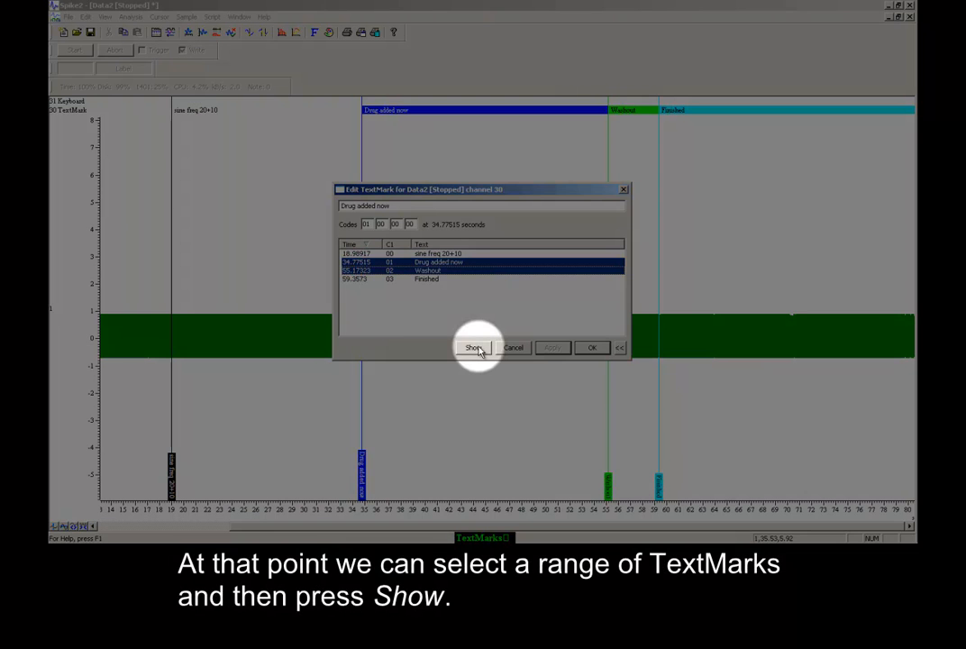
{"action": "left_click", "coordinate": [477, 348]}
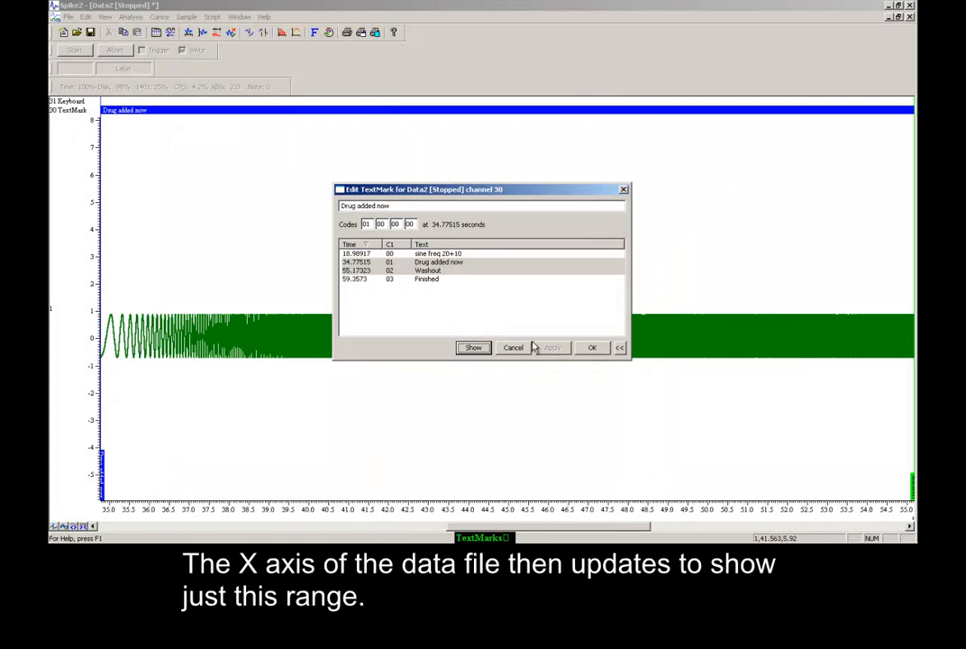
{"action": "left_click", "coordinate": [592, 349]}
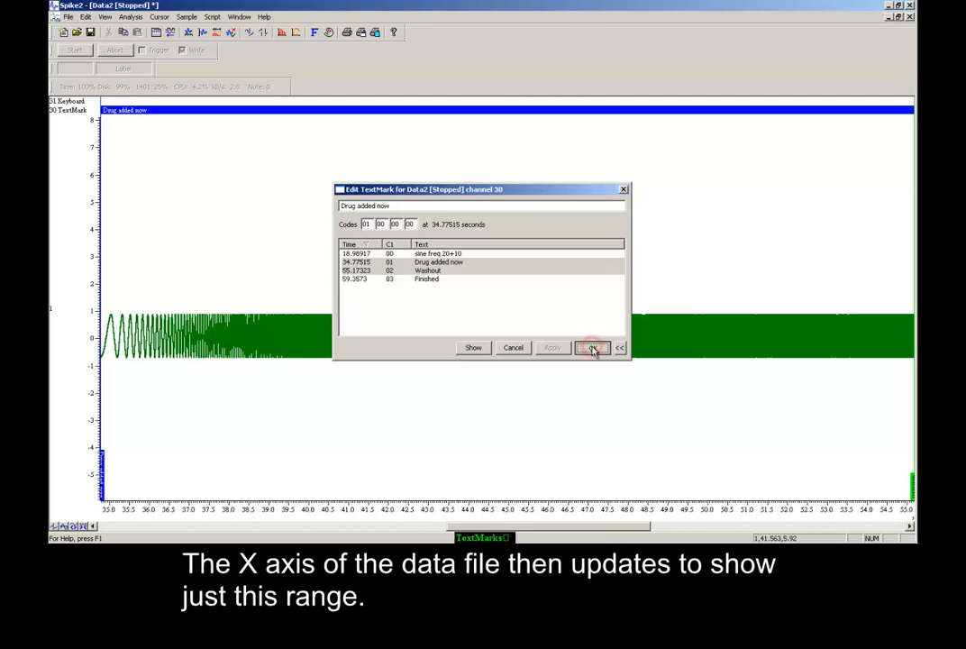
Set the X axis range to show the whole recording.
{"action": "double_click", "coordinate": [545, 511]}
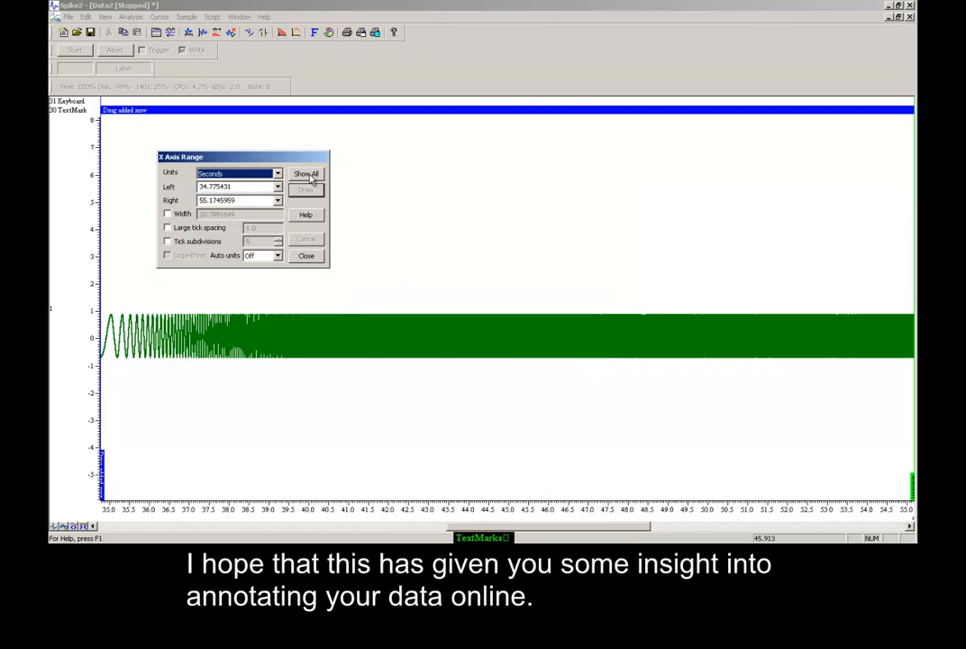
{"action": "left_click", "coordinate": [307, 173]}
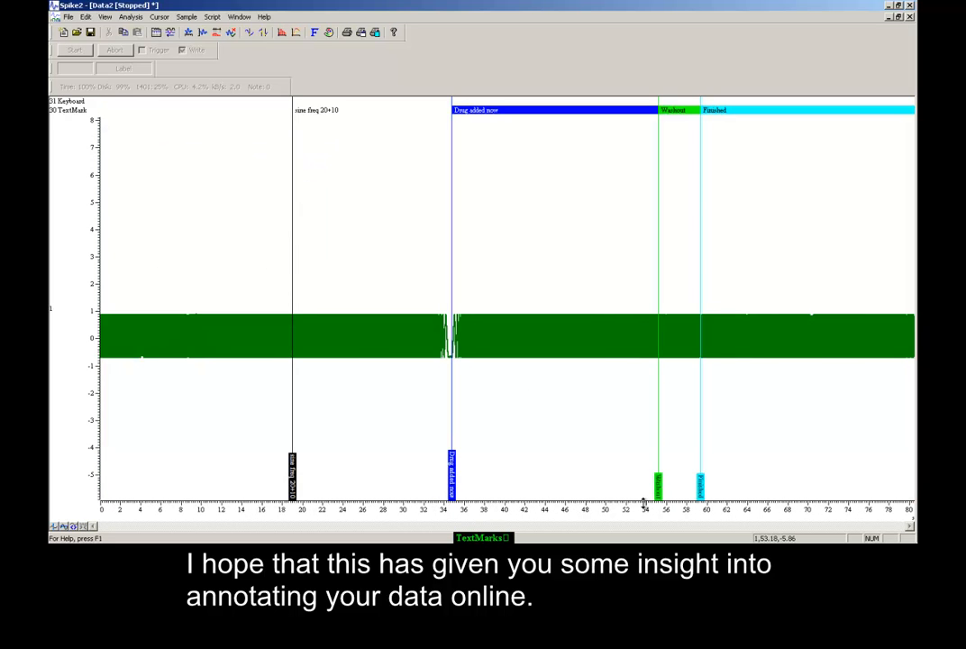